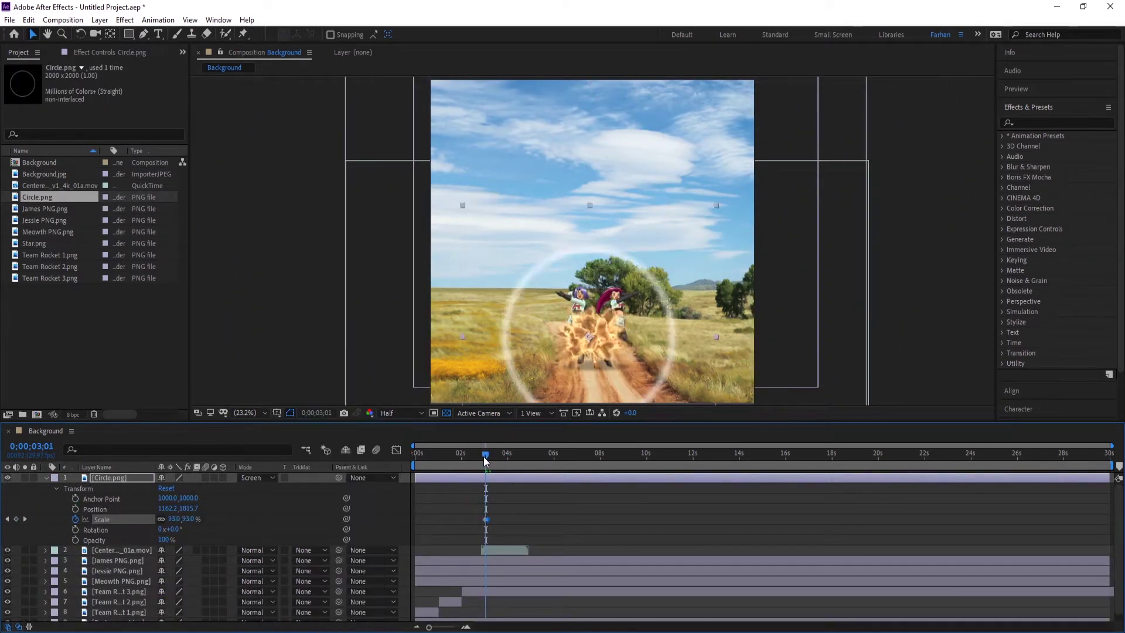
# Try two different blending modes on the Circle.png layer around the start of the explosion
pyautogui.click(258, 478)
pyautogui.click(293, 326)
pyautogui.moveTo(485, 455); pyautogui.dragTo(485, 457)
pyautogui.click(258, 478)
pyautogui.click(291, 344)
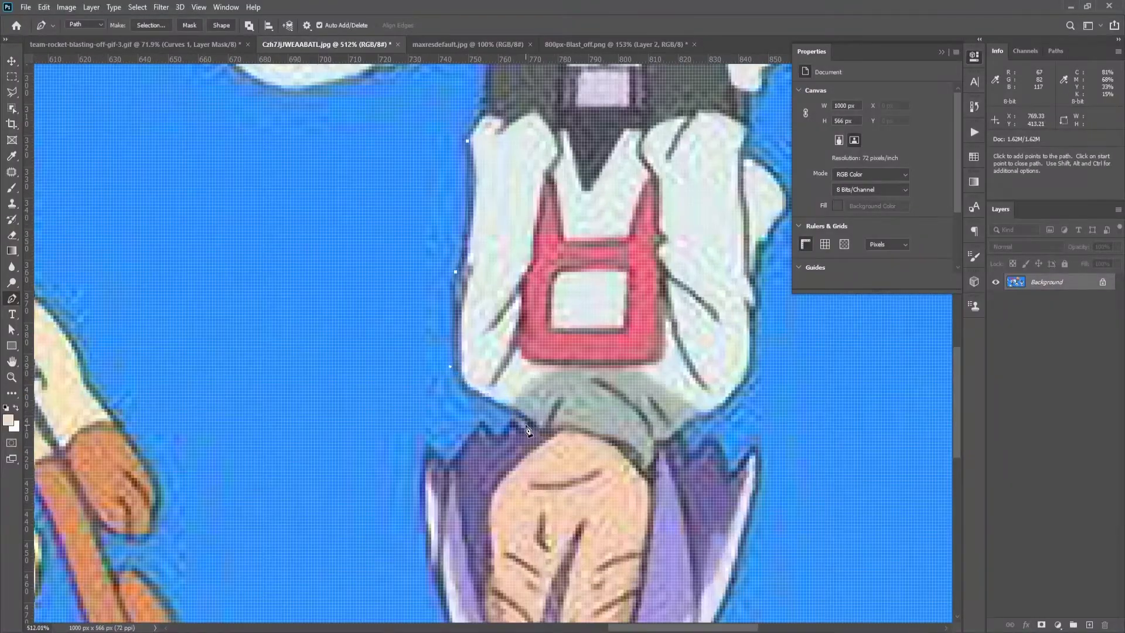
# In Photoshop, extend the Pen tool path around the upside-down purple-haired character, from the sleeve past the collar and up the near hair edge
pyautogui.moveTo(474, 399); pyautogui.dragTo(487, 403)
pyautogui.click(449, 461)
pyautogui.click(431, 446)
pyautogui.moveTo(439, 504); pyautogui.dragTo(414, 369)
pyautogui.moveTo(416, 460); pyautogui.dragTo(439, 525)
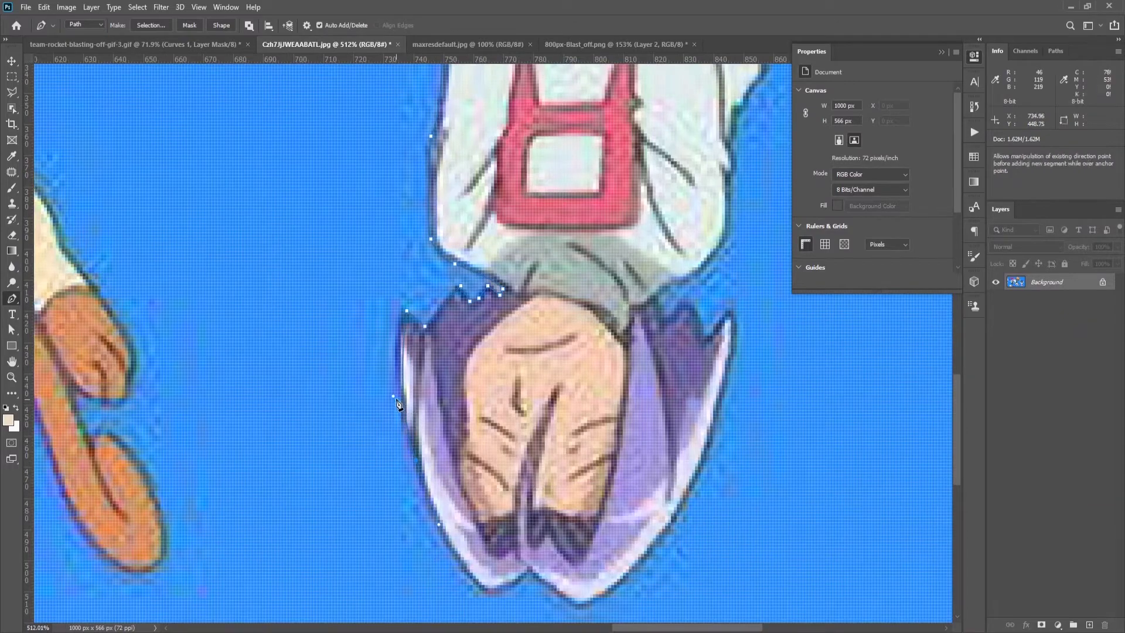
pyautogui.press('r')
pyautogui.moveTo(564, 256); pyautogui.dragTo(422, 429)
pyautogui.press('p')
pyautogui.moveTo(605, 246); pyautogui.dragTo(570, 344)
pyautogui.click(457, 188)
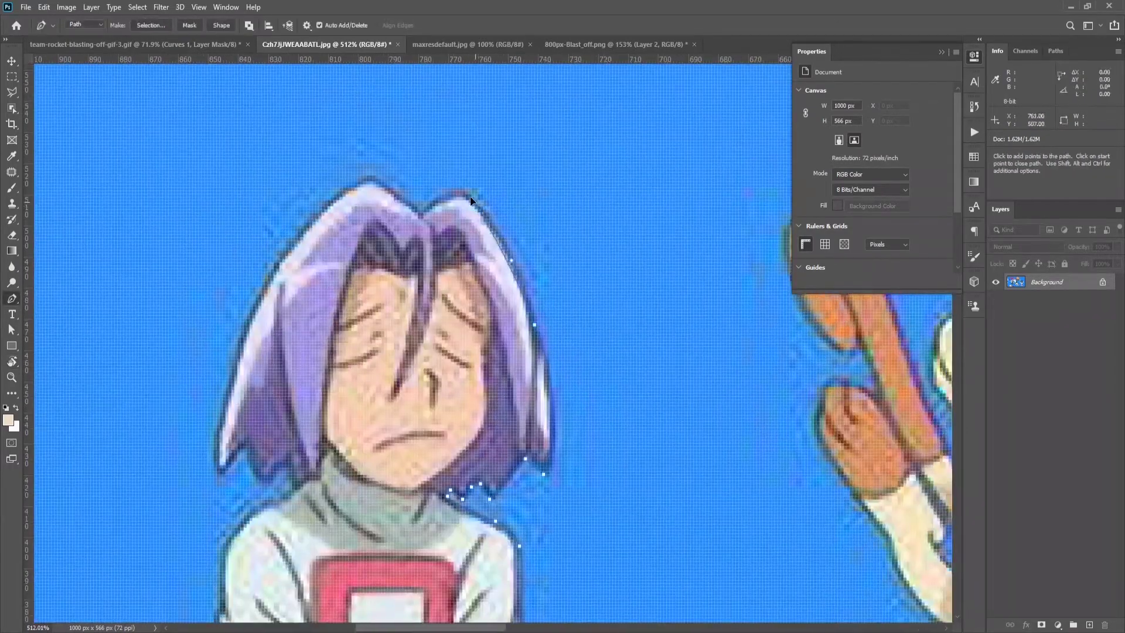
# Continue the pen path over the parted top of the purple hair and down the opposite side to its pointed tips
pyautogui.keyDown('alt'); pyautogui.click(475, 204); pyautogui.keyUp('alt')
pyautogui.moveTo(421, 215); pyautogui.dragTo(374, 263)
pyautogui.keyDown('alt'); pyautogui.click(422, 216); pyautogui.keyUp('alt')
pyautogui.click(375, 178)
pyautogui.moveTo(325, 206); pyautogui.dragTo(294, 239)
pyautogui.moveTo(299, 437); pyautogui.dragTo(346, 355)
pyautogui.moveTo(292, 253); pyautogui.dragTo(277, 284)
pyautogui.click(265, 356)
pyautogui.click(269, 394)
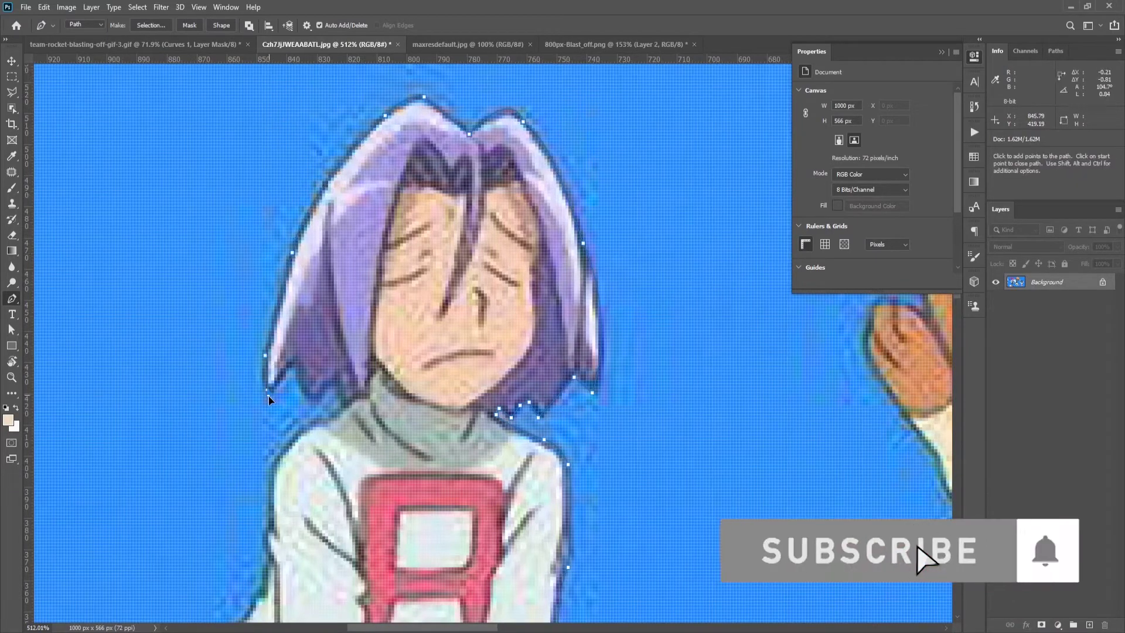
pyautogui.click(295, 365)
# Paint dark brush lines along the white trouser folds beside the raised knee and arm on Layer 4
pyautogui.scroll(2, 311, 409)
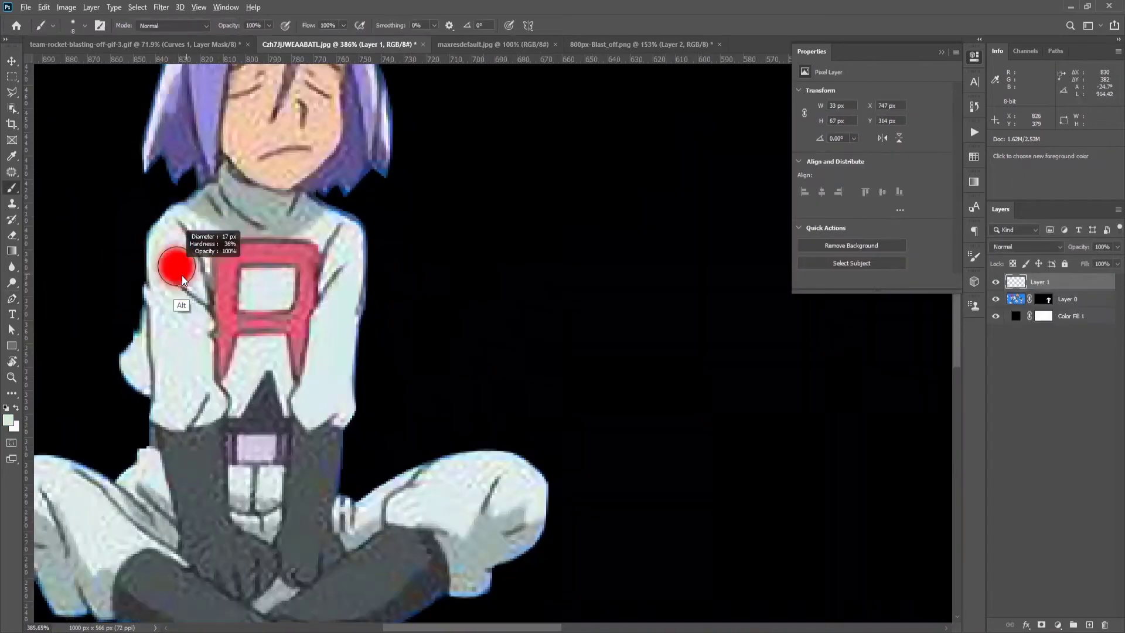
pyautogui.scroll(3, 235, 287)
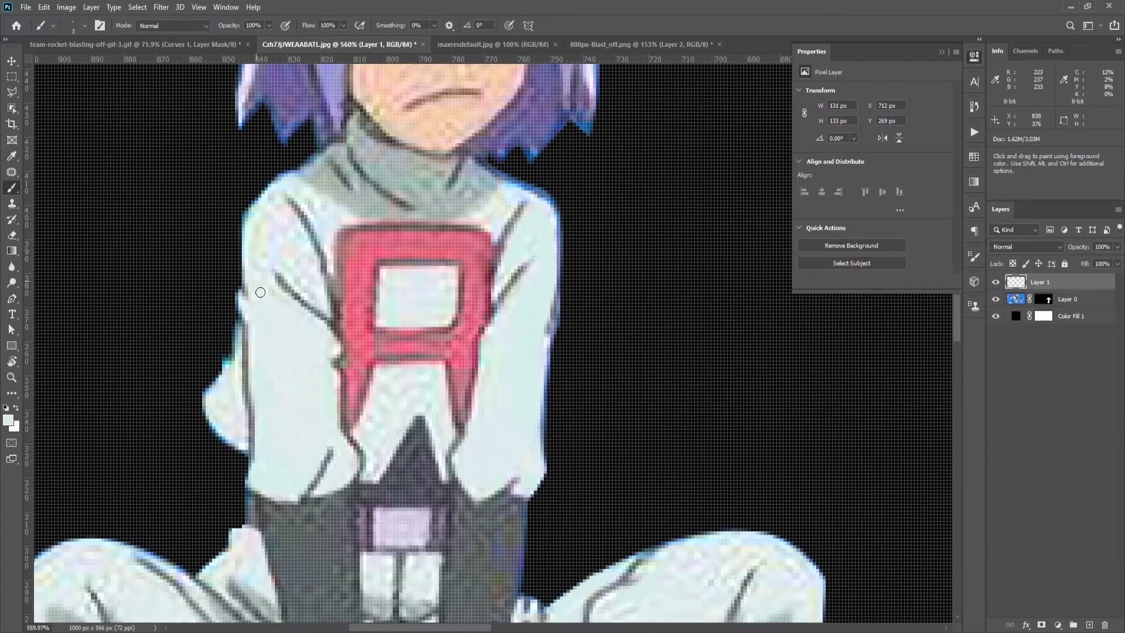
pyautogui.scroll(-3, 684, 338)
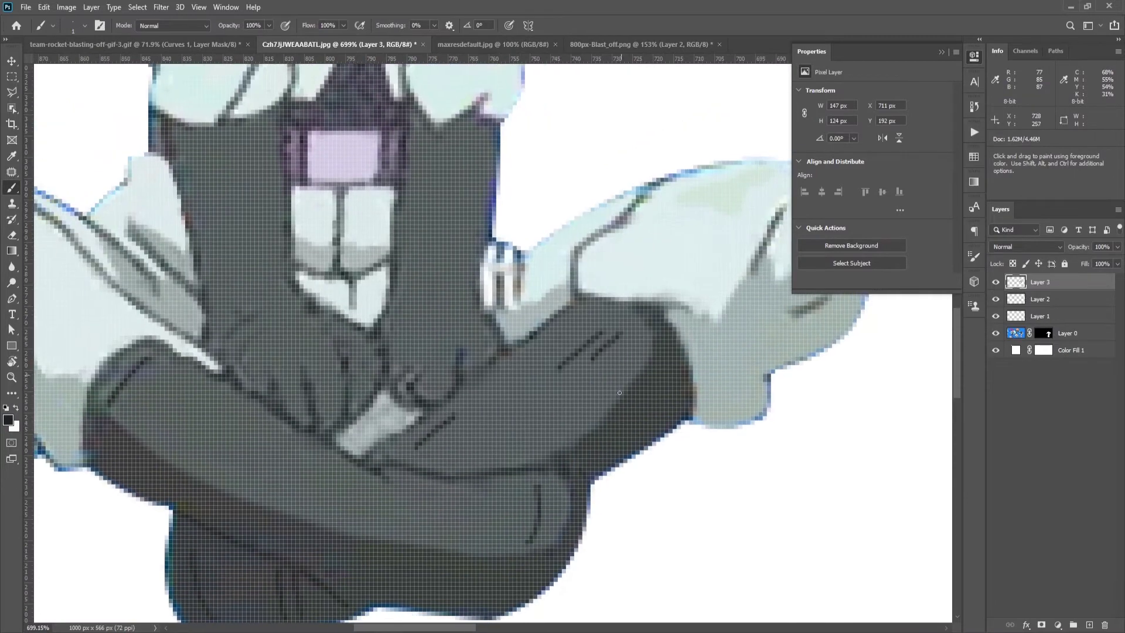
pyautogui.scroll(2, 604, 430)
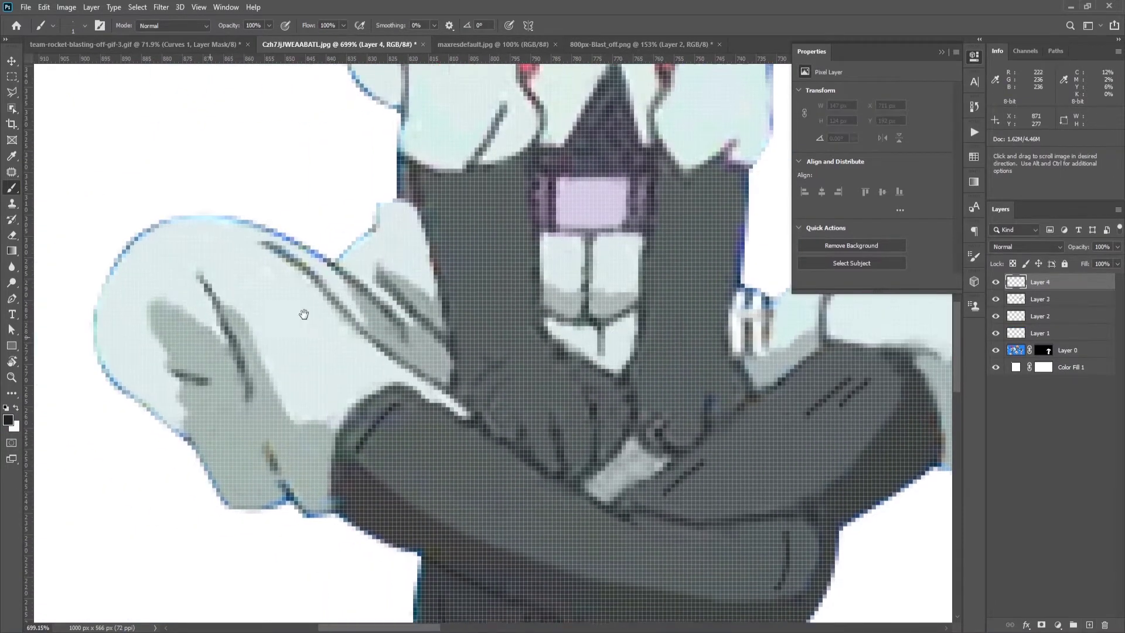
pyautogui.moveTo(304, 314); pyautogui.dragTo(333, 311)
pyautogui.moveTo(292, 239); pyautogui.dragTo(476, 387)
pyautogui.moveTo(361, 263); pyautogui.dragTo(436, 340)
pyautogui.moveTo(406, 271); pyautogui.dragTo(477, 337)
pyautogui.moveTo(444, 201)
pyautogui.mouseDown()
pyautogui.moveTo(474, 272)
pyautogui.moveTo(481, 384)
pyautogui.mouseUp()
pyautogui.hotkey('ctrl', 'z')
pyautogui.moveTo(501, 385); pyautogui.dragTo(527, 360)
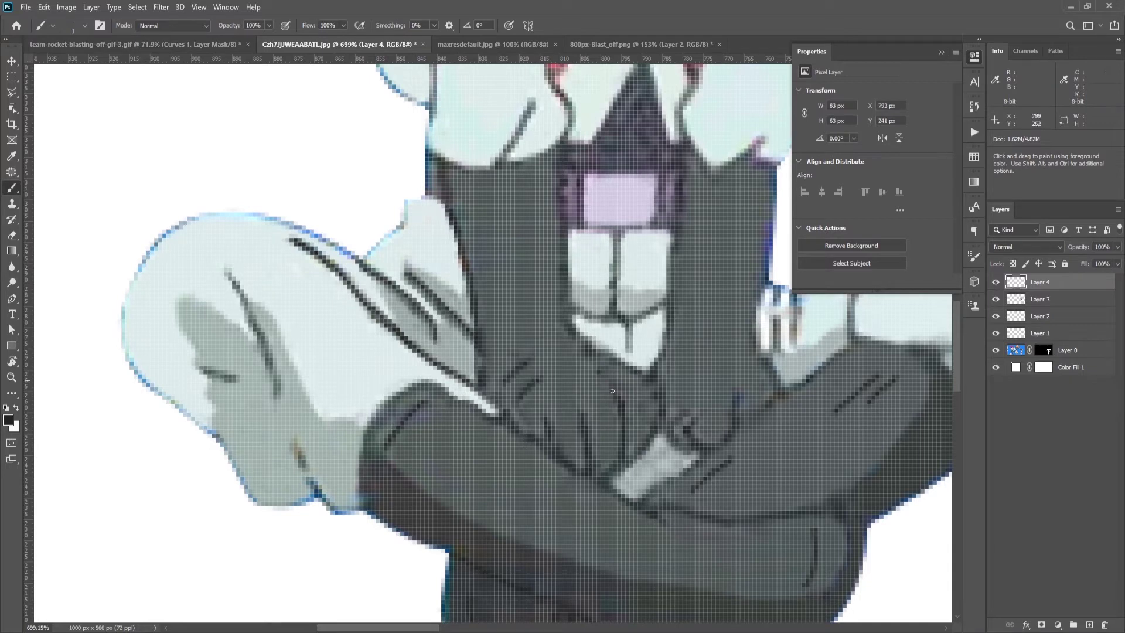
# Paint dark lines over the hand creases, the knee's shaded folds and the trouser's lower edge on Layer 4
pyautogui.moveTo(613, 391); pyautogui.dragTo(623, 460)
pyautogui.moveTo(445, 363); pyautogui.dragTo(443, 371)
pyautogui.moveTo(225, 274); pyautogui.dragTo(278, 411)
pyautogui.moveTo(200, 375); pyautogui.dragTo(236, 389)
pyautogui.moveTo(285, 448)
pyautogui.mouseDown()
pyautogui.moveTo(329, 514)
pyautogui.moveTo(372, 423)
pyautogui.moveTo(434, 398)
pyautogui.mouseUp()
pyautogui.hotkey('ctrl', 'z')
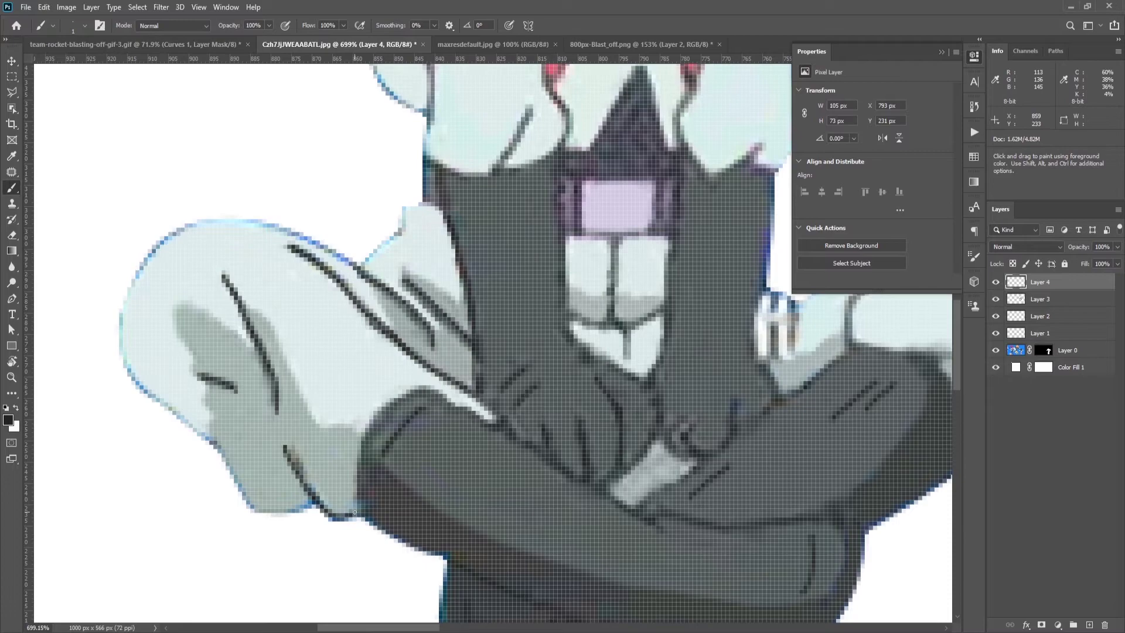
pyautogui.moveTo(354, 512)
pyautogui.mouseDown()
pyautogui.moveTo(417, 382)
pyautogui.moveTo(465, 407)
pyautogui.mouseUp()
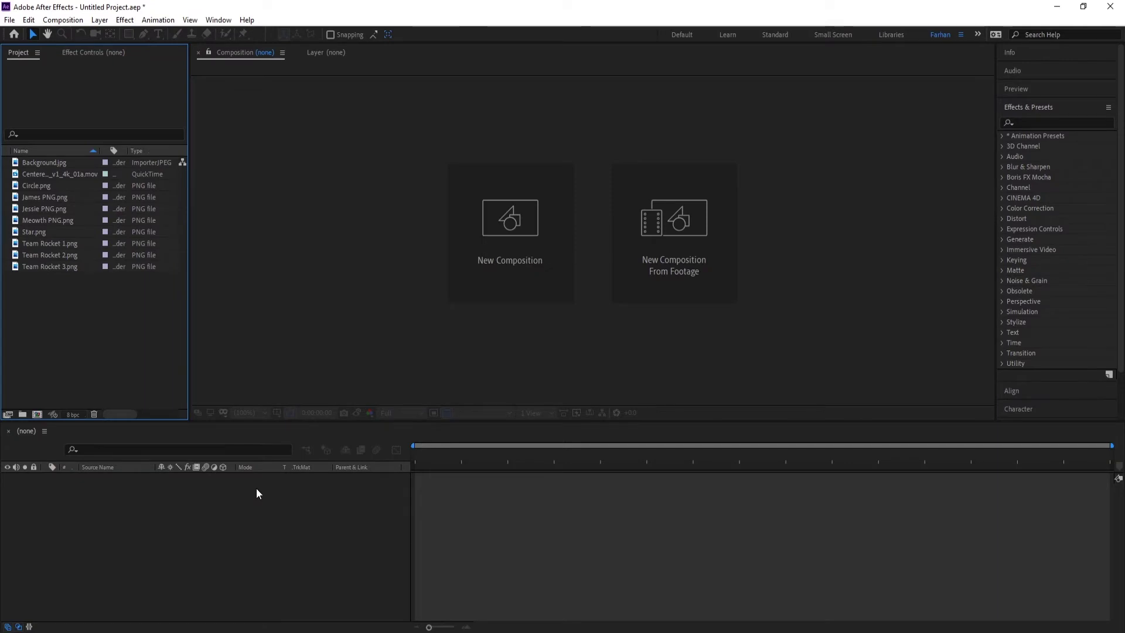
# In After Effects, create a composition from Background.jpg and add Team Rocket 1.png as a layer above it
pyautogui.moveTo(48, 161); pyautogui.dragTo(40, 418)
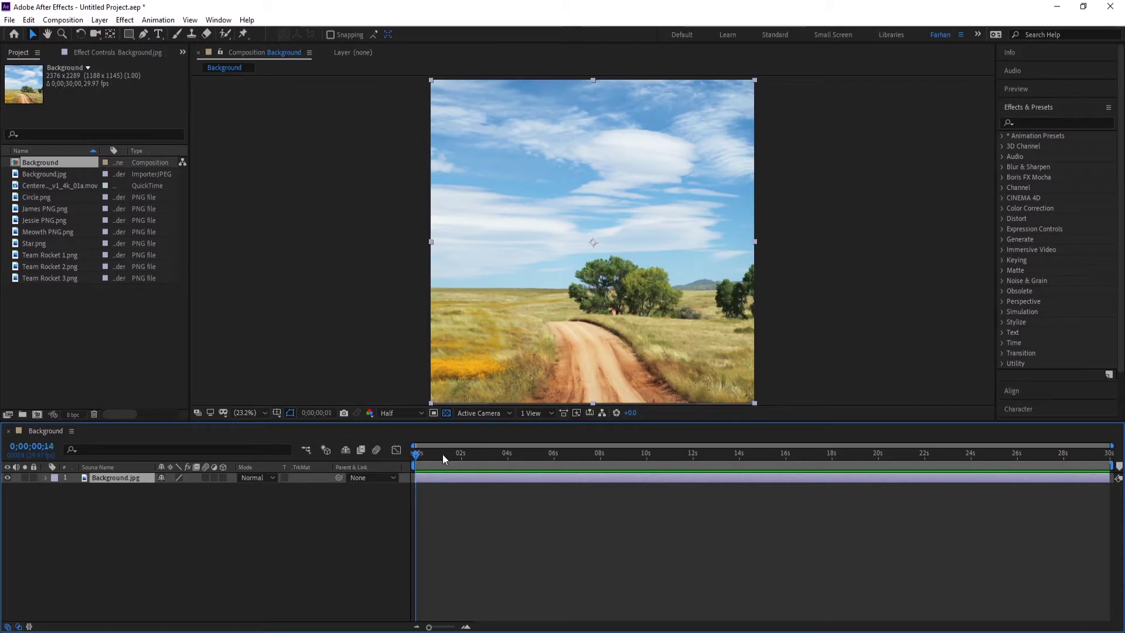
pyautogui.moveTo(443, 455); pyautogui.dragTo(416, 454)
pyautogui.moveTo(51, 255); pyautogui.dragTo(103, 474)
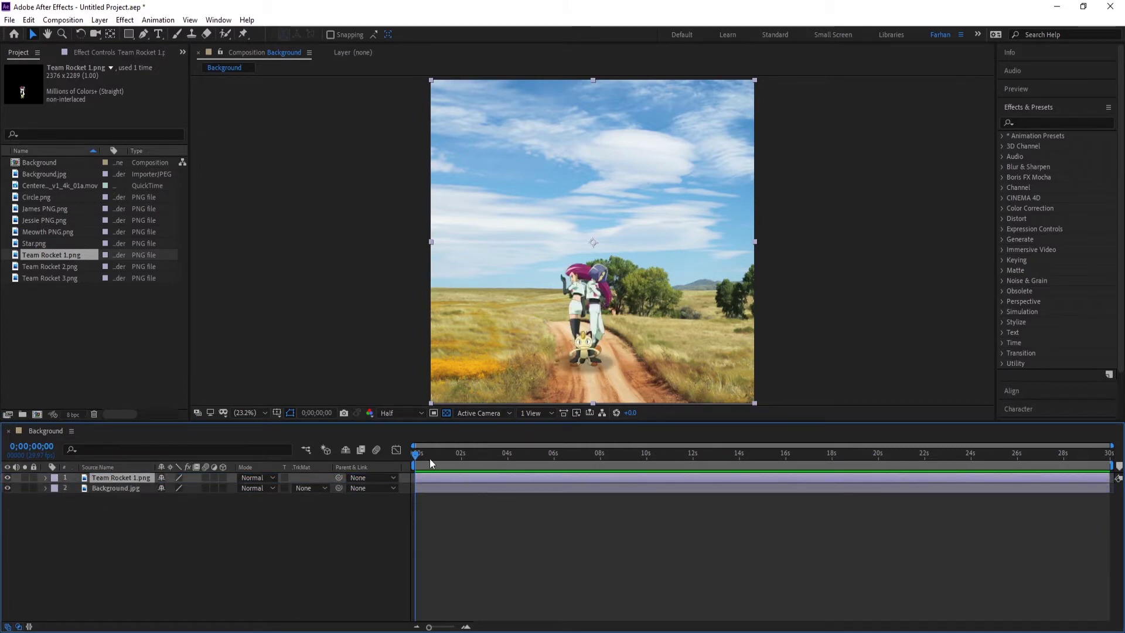
pyautogui.moveTo(417, 452)
pyautogui.mouseDown()
pyautogui.moveTo(494, 455)
pyautogui.moveTo(416, 455)
pyautogui.mouseUp()
# Add Team Rocket 2.png and Team Rocket 3.png above the other layers and hide both of them
pyautogui.click(64, 267)
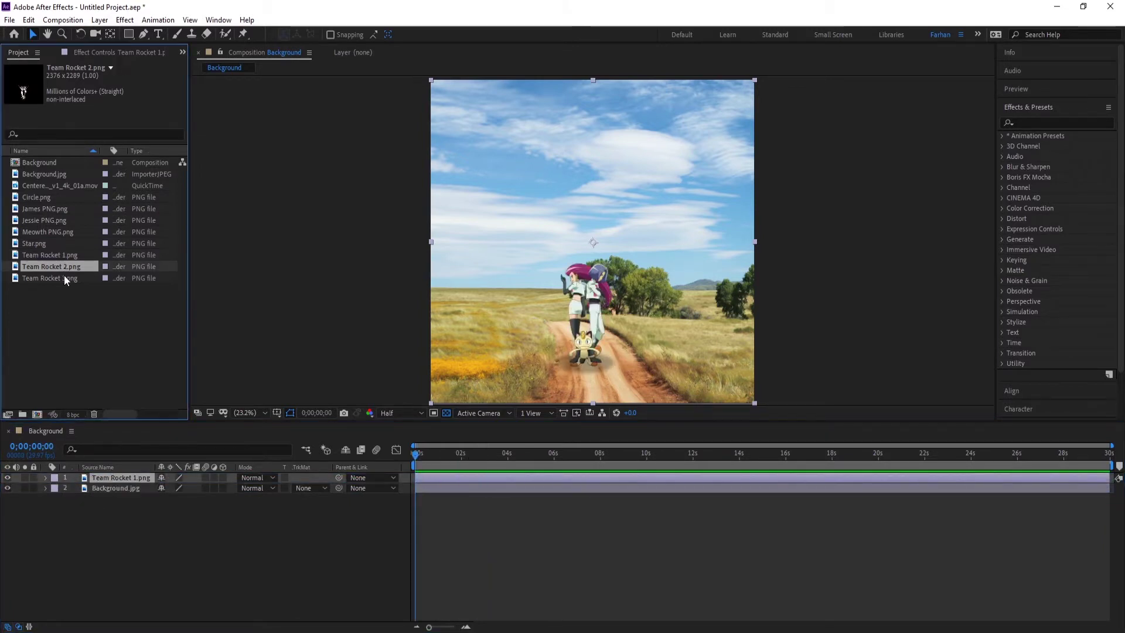
pyautogui.keyDown('shift'); pyautogui.click(65, 279); pyautogui.keyUp('shift')
pyautogui.moveTo(64, 271); pyautogui.dragTo(123, 474)
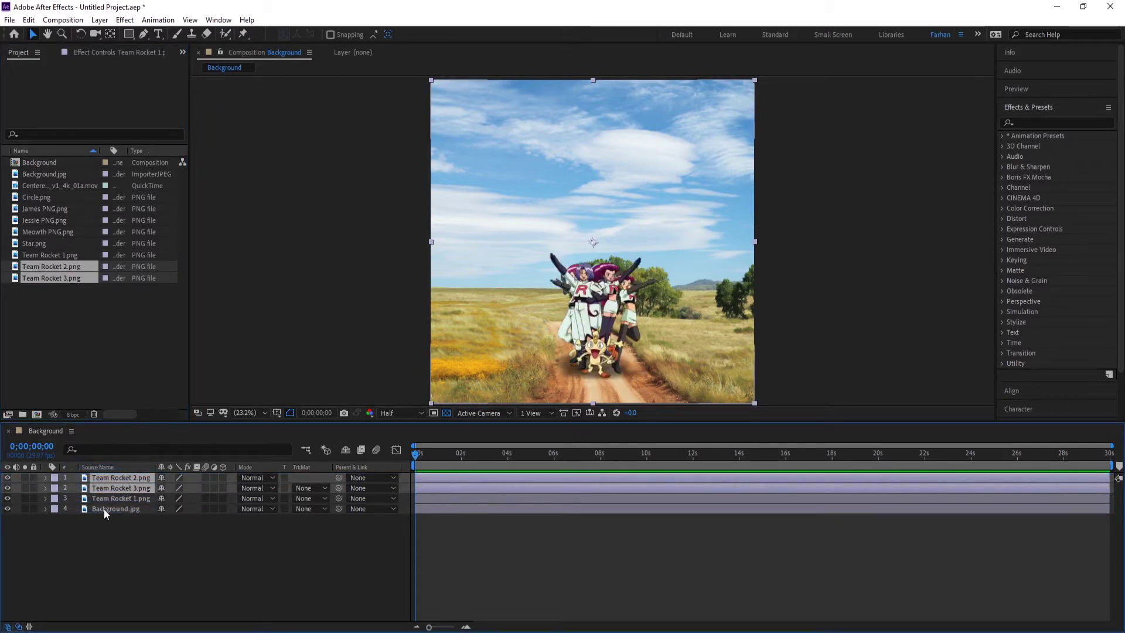
pyautogui.moveTo(8, 478); pyautogui.dragTo(8, 489)
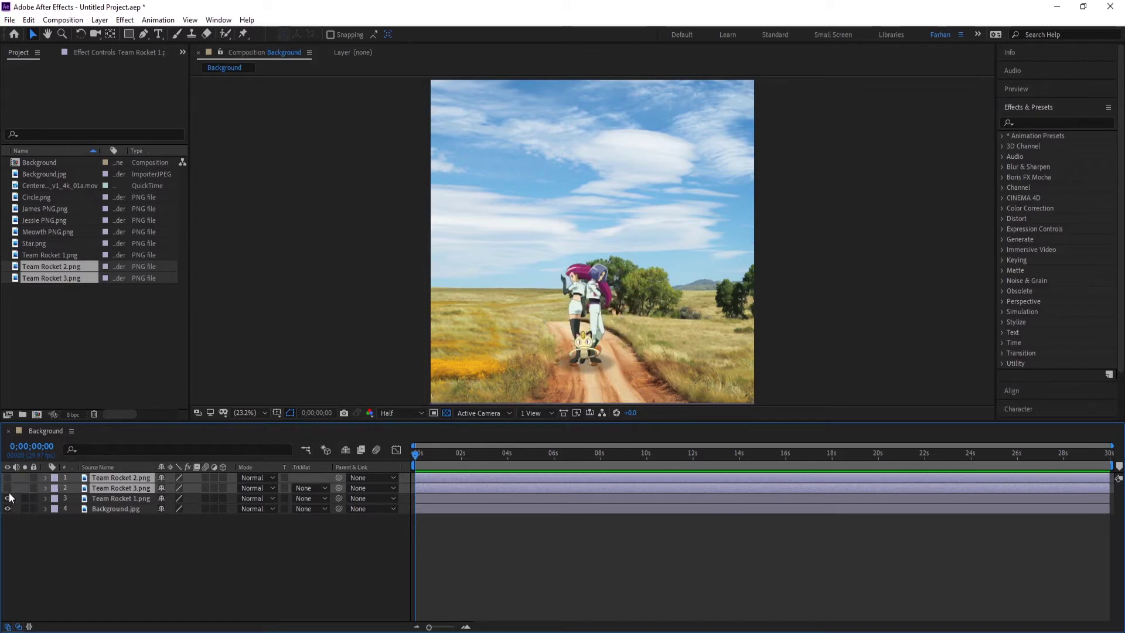
# Scale the three Team Rocket layers to 80% and sequence them one second apart, trimming each where the next begins
pyautogui.moveTo(449, 476); pyautogui.dragTo(480, 487)
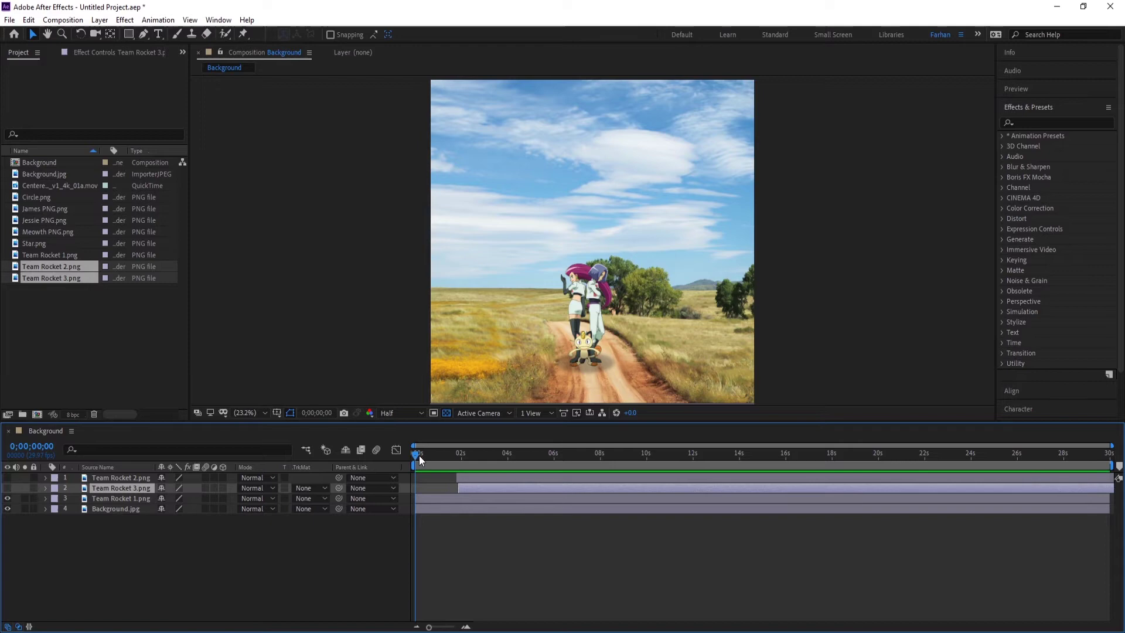
pyautogui.moveTo(420, 455); pyautogui.dragTo(432, 456)
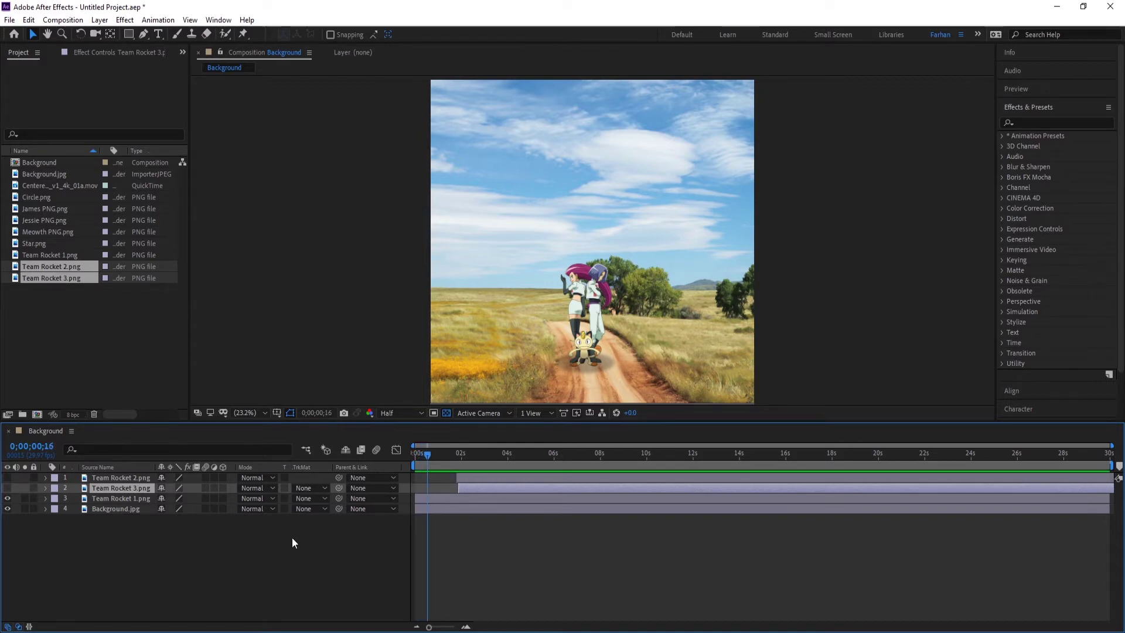
pyautogui.click(115, 499)
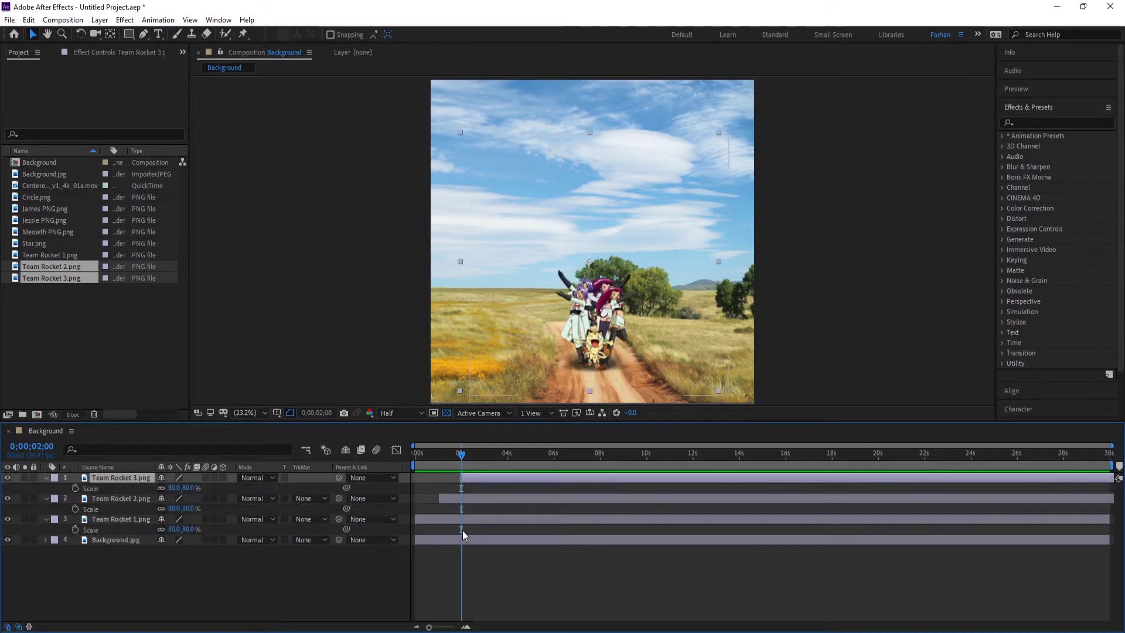
pyautogui.moveTo(1107, 520); pyautogui.dragTo(466, 520)
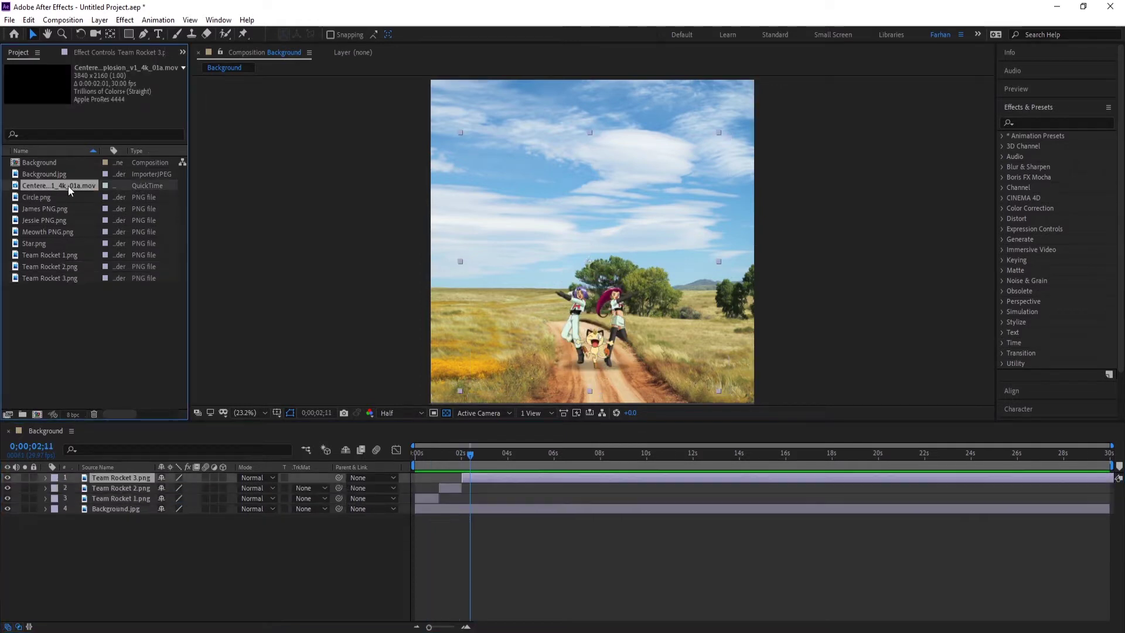
# Add the explosion clip as the top layer just before 3 seconds and insert the James, Jessie and Meowth images beneath it
pyautogui.moveTo(166, 417); pyautogui.dragTo(145, 468)
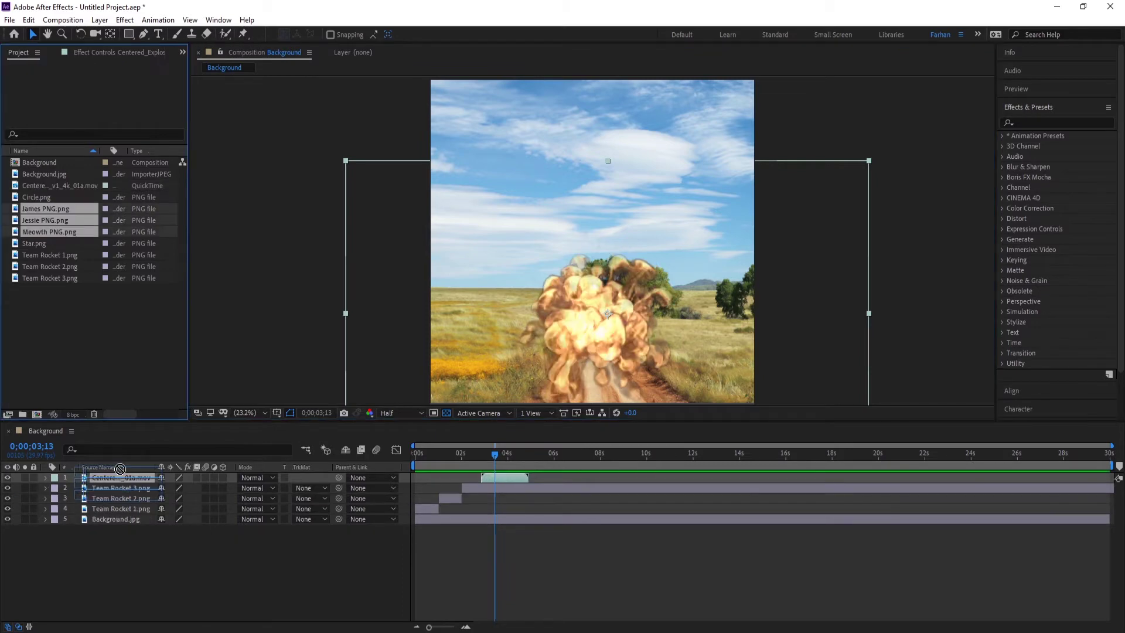
pyautogui.moveTo(120, 468); pyautogui.dragTo(121, 485)
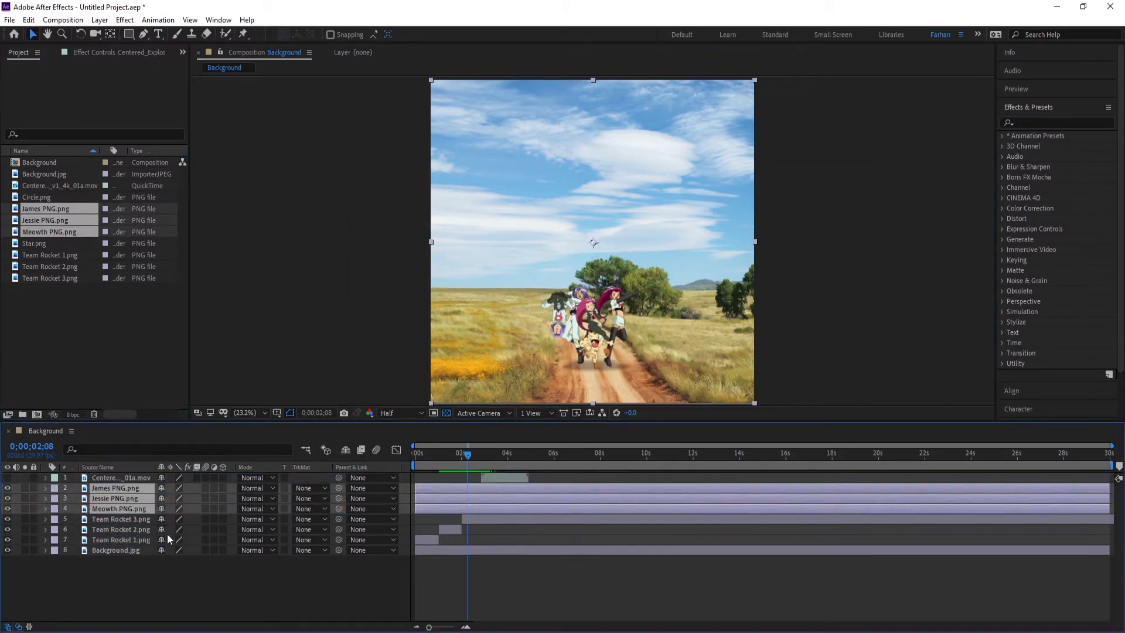
# Scale the James, Jessie and Meowth layers to 125% and move them over the standing group on the road
pyautogui.press('s')
pyautogui.moveTo(187, 498); pyautogui.dragTo(203, 498)
pyautogui.moveTo(546, 351); pyautogui.dragTo(584, 299)
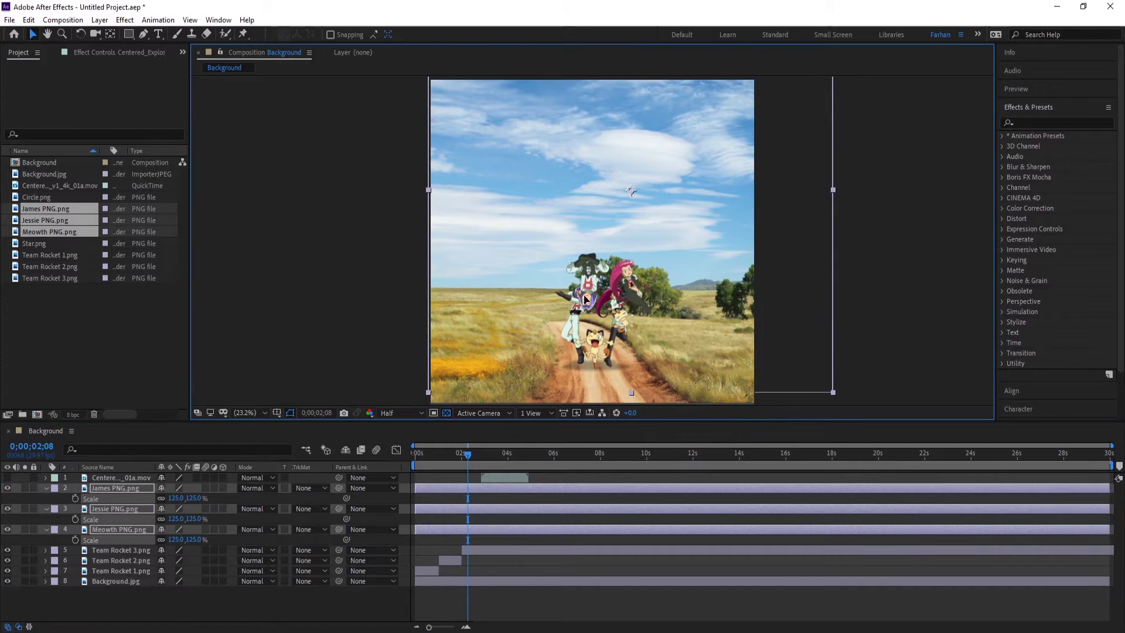
# Move the anchor points of the James, Jessie and Meowth layers onto each character's body with the Pan Behind tool
pyautogui.press('y')
pyautogui.click(586, 251)
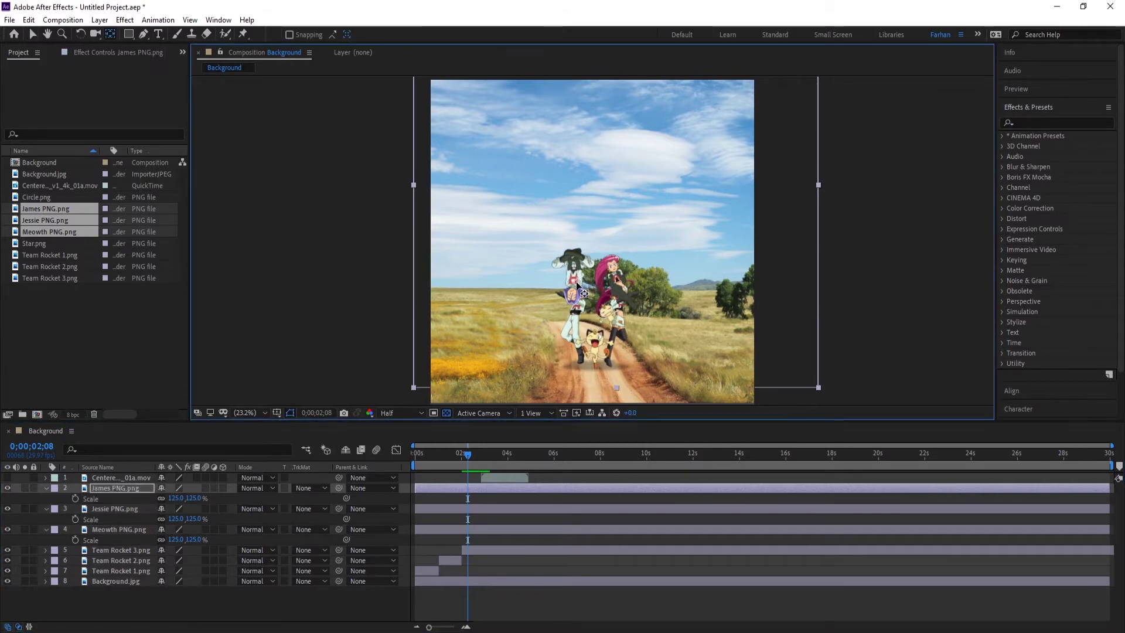
pyautogui.click(614, 280)
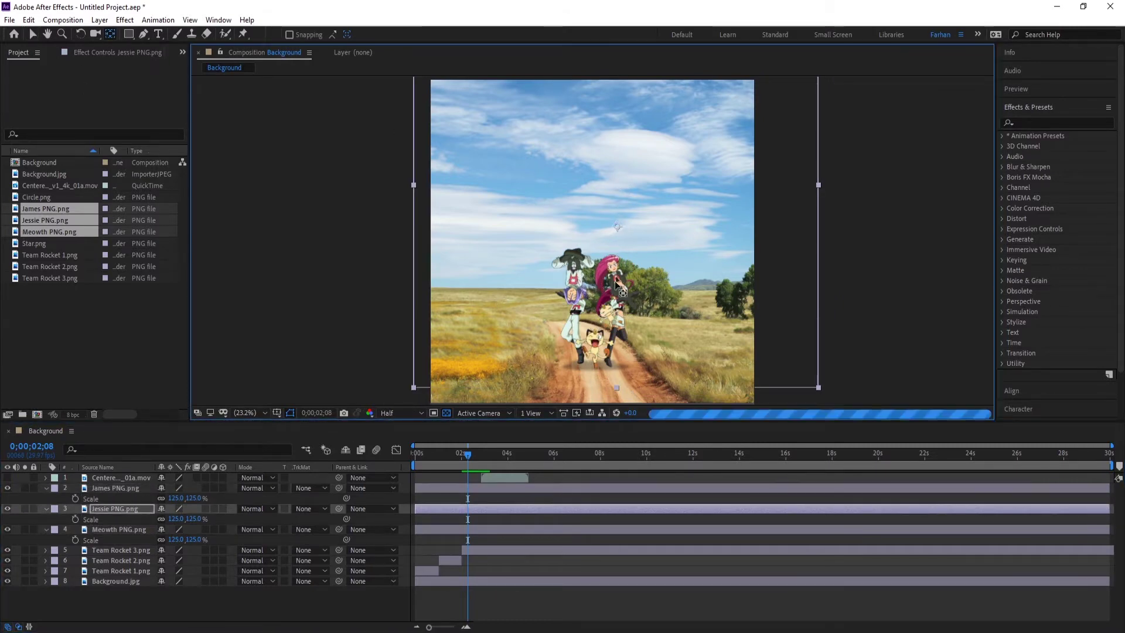
pyautogui.click(112, 527)
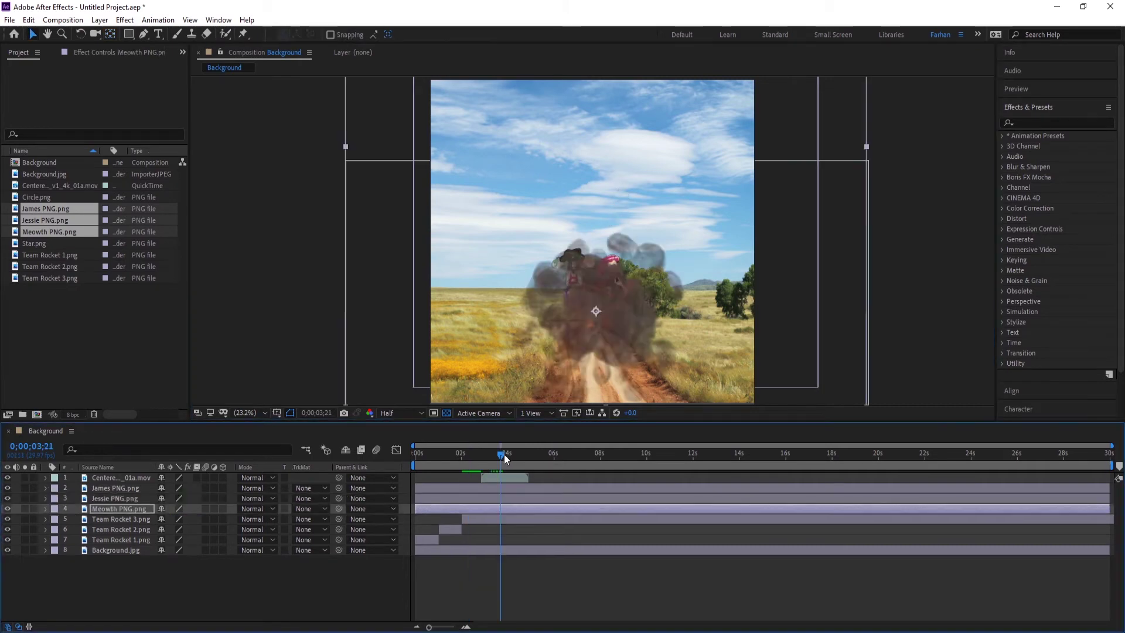
# Keyframe the opacity of the James, Jessie and Meowth layers to fade in from 3;19 to 100% at 3;25
pyautogui.moveTo(504, 455); pyautogui.dragTo(540, 455)
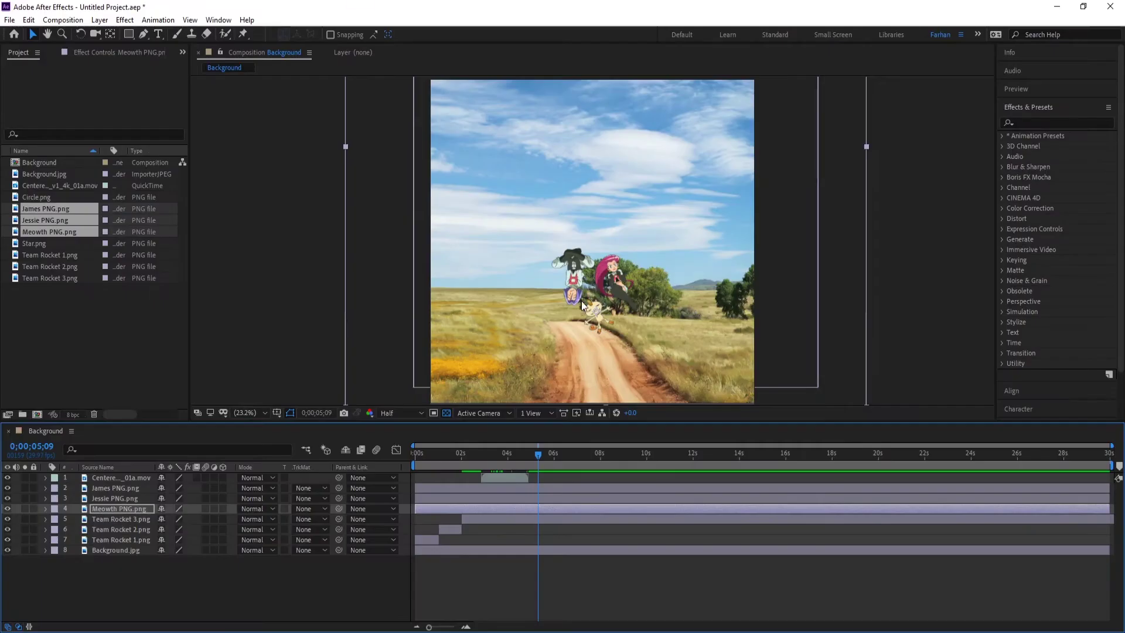
pyautogui.click(107, 488)
pyautogui.keyDown('shift'); pyautogui.click(110, 505); pyautogui.keyUp('shift')
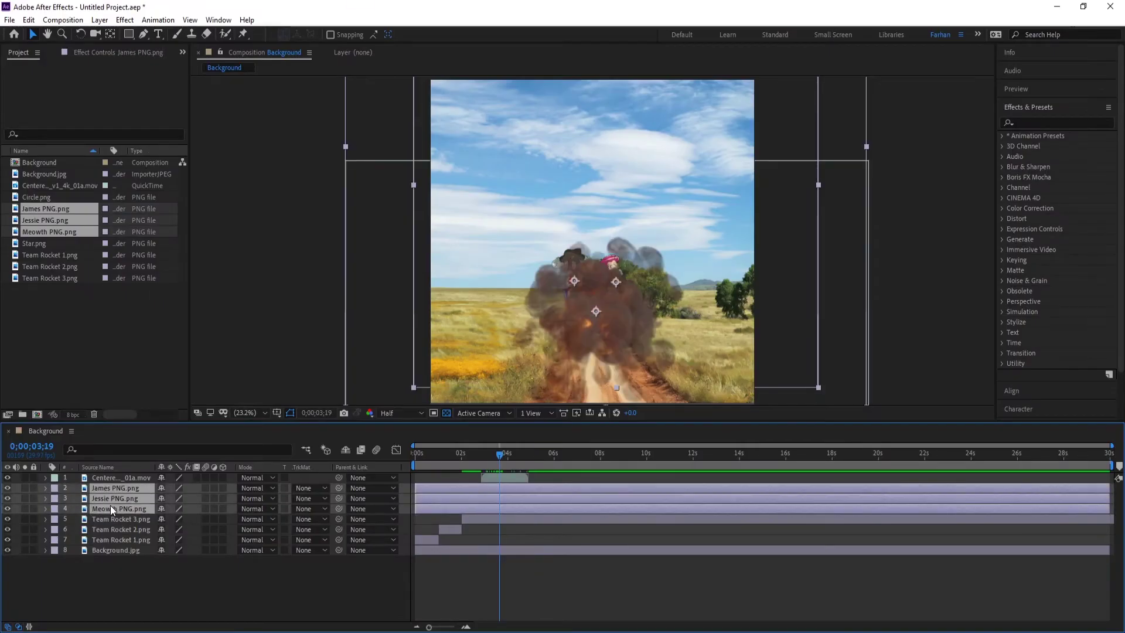
pyautogui.keyDown('ctrl'); pyautogui.click(47, 488); pyautogui.keyUp('ctrl')
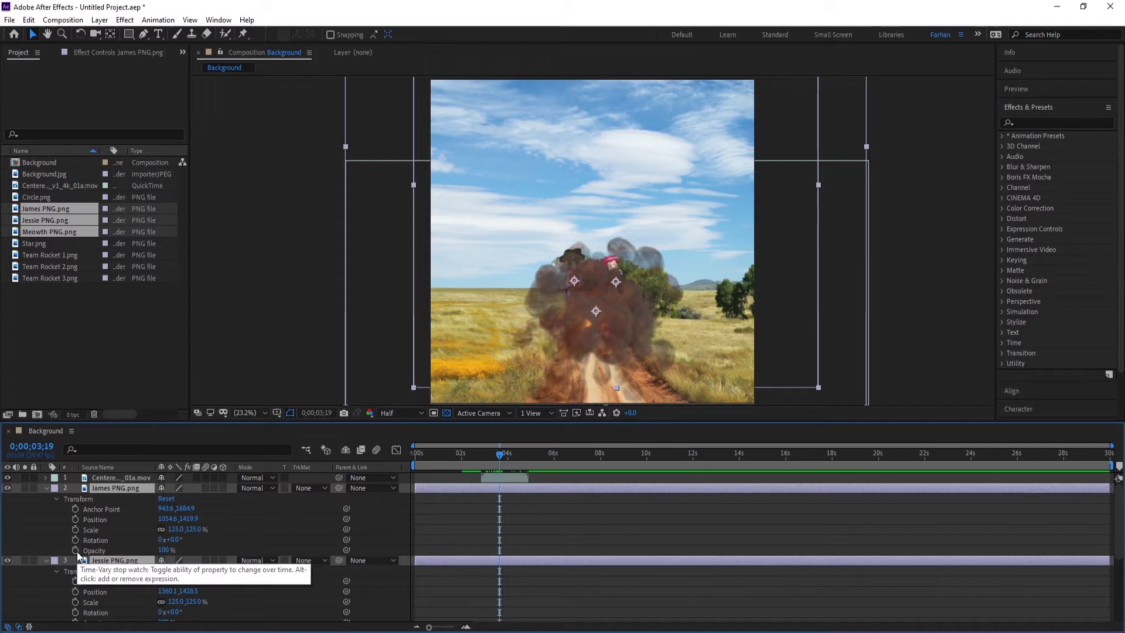
pyautogui.click(75, 550)
pyautogui.moveTo(153, 550); pyautogui.dragTo(107, 550)
pyautogui.moveTo(500, 456); pyautogui.dragTo(504, 459)
pyautogui.moveTo(160, 549); pyautogui.dragTo(280, 549)
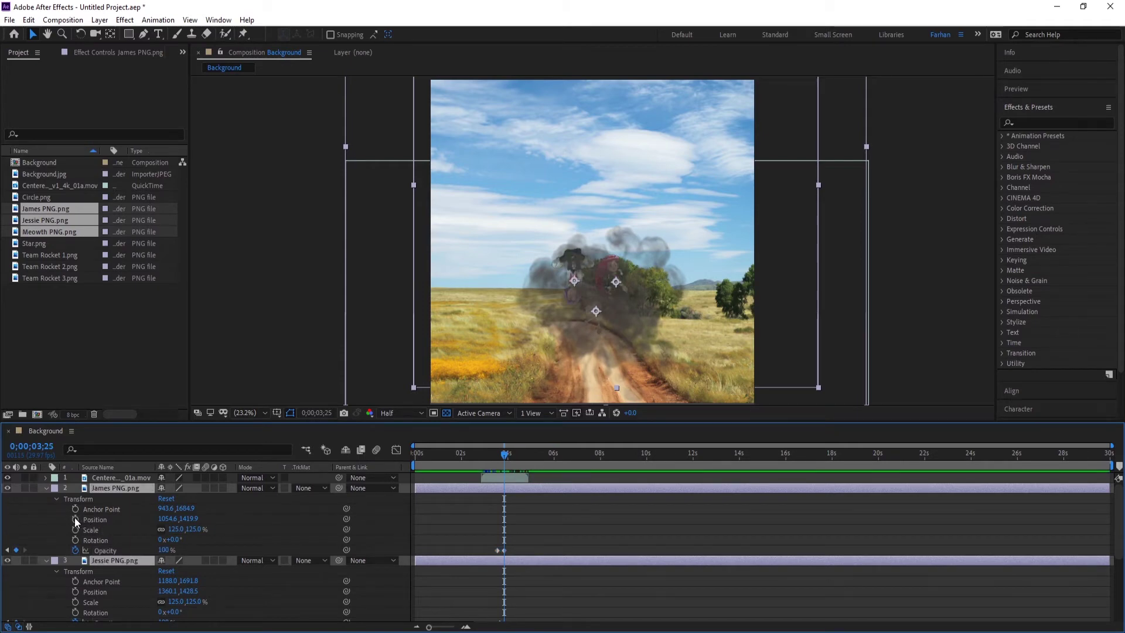
# Keyframe the position of the three character layers so they fly from the explosion at 3;25 to the upper-left sky at 4;26
pyautogui.click(75, 519)
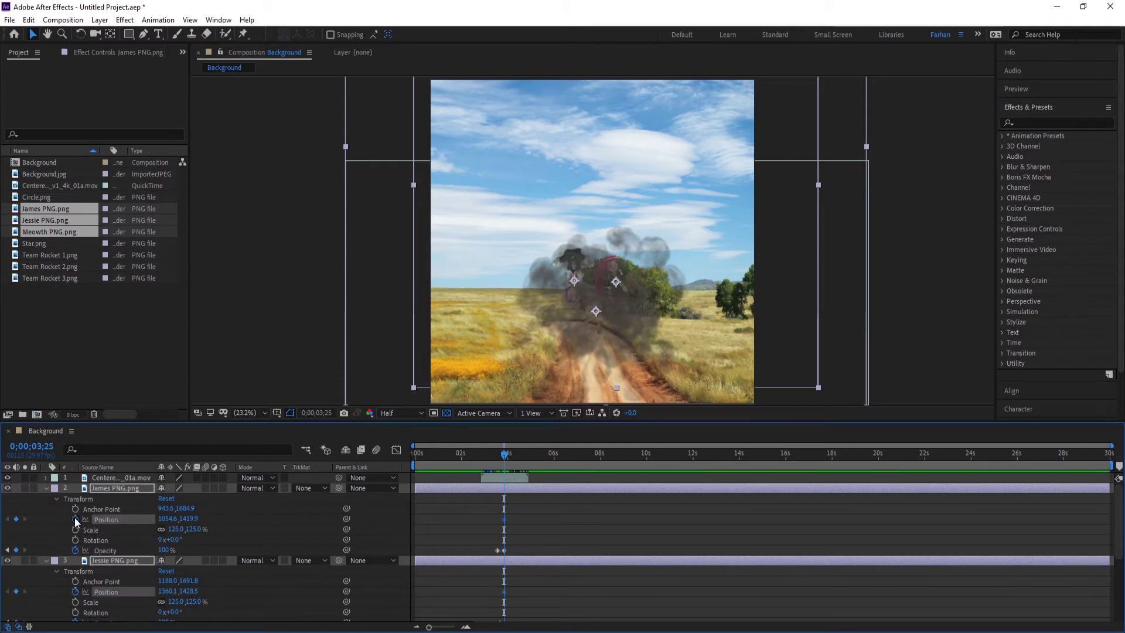
pyautogui.click(527, 454)
pyautogui.moveTo(572, 257); pyautogui.dragTo(500, 98)
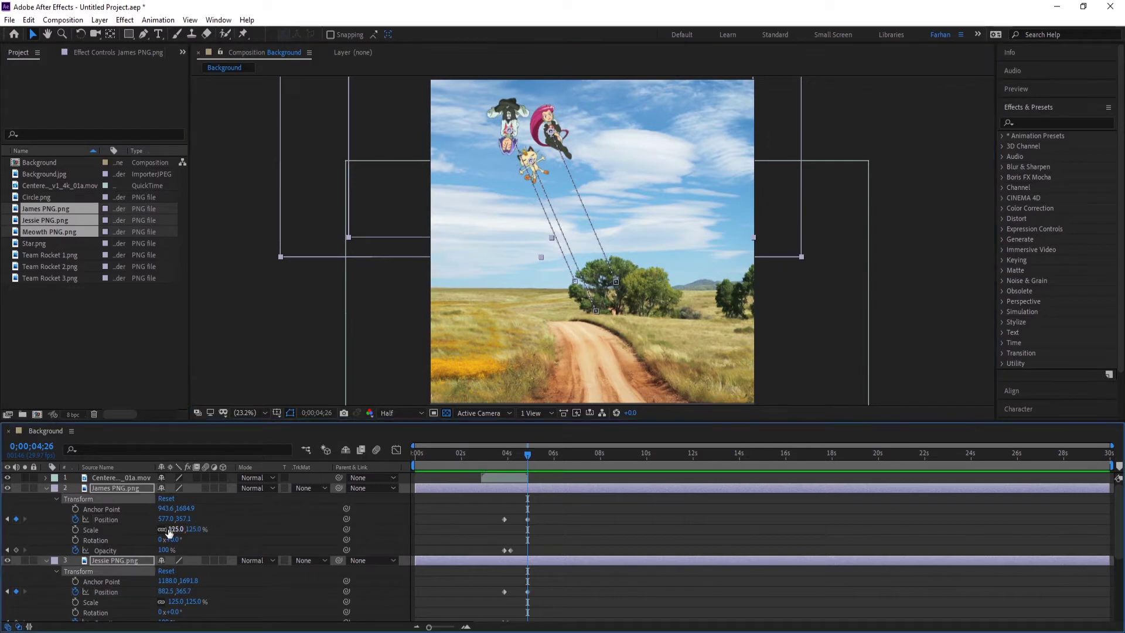
# Keyframe the three character layers between 3;25 and 4;26 to rotate to 1x+317° and shrink from 125% to 63% scale
pyautogui.click(75, 542)
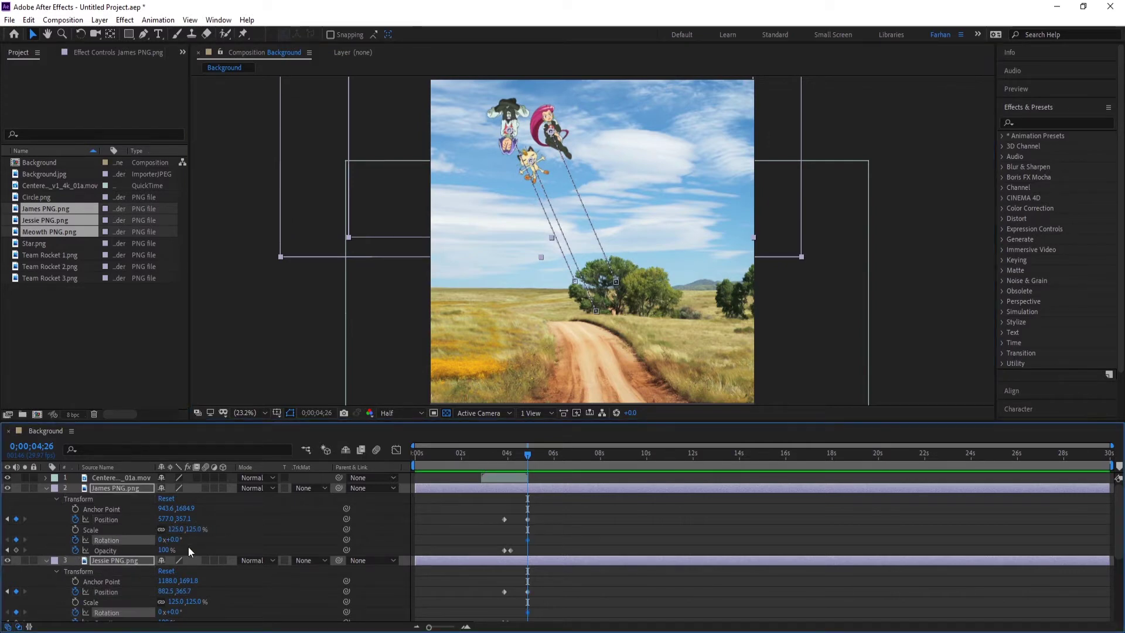
pyautogui.moveTo(176, 543); pyautogui.dragTo(573, 532)
pyautogui.moveTo(528, 455); pyautogui.dragTo(504, 455)
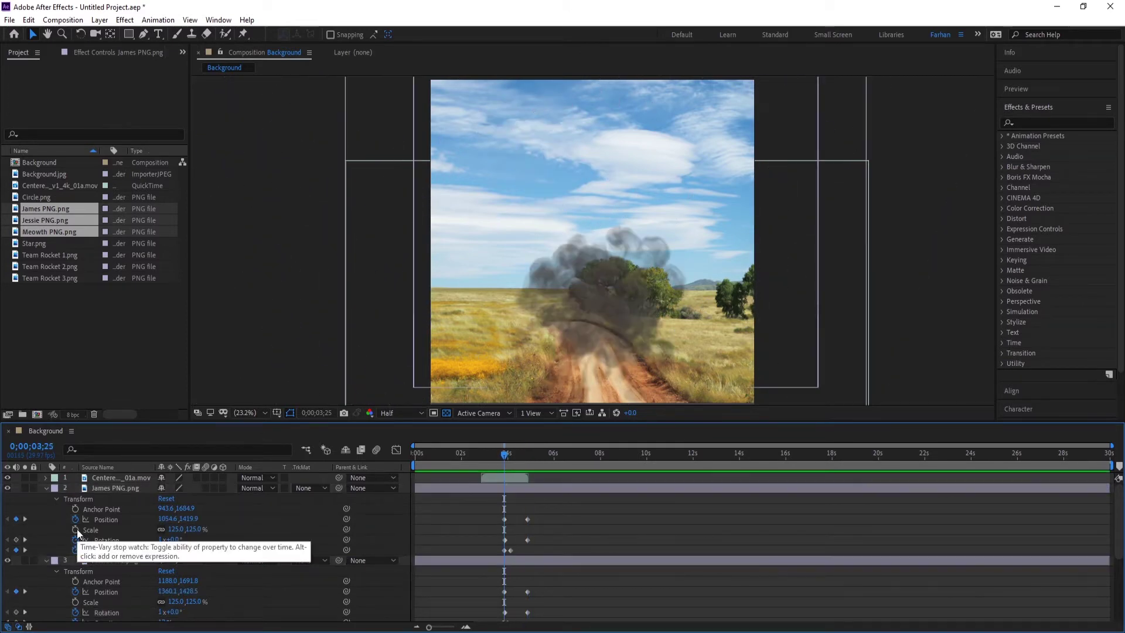
pyautogui.click(76, 529)
pyautogui.moveTo(189, 529); pyautogui.dragTo(171, 531)
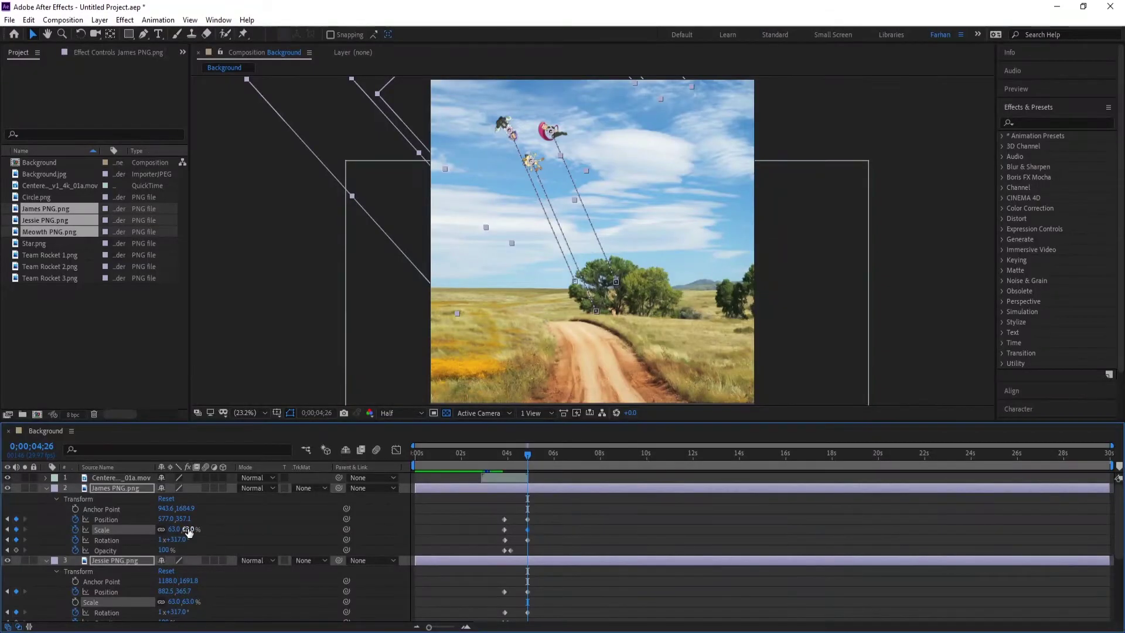
# At 4;26, set the scale of the three character layers to 0% and move their end positions together in the upper-left sky
pyautogui.click(186, 531)
pyautogui.press('Return')
pyautogui.moveTo(509, 131)
pyautogui.mouseDown()
pyautogui.moveTo(499, 125)
pyautogui.moveTo(544, 130)
pyautogui.moveTo(514, 124)
pyautogui.mouseUp()
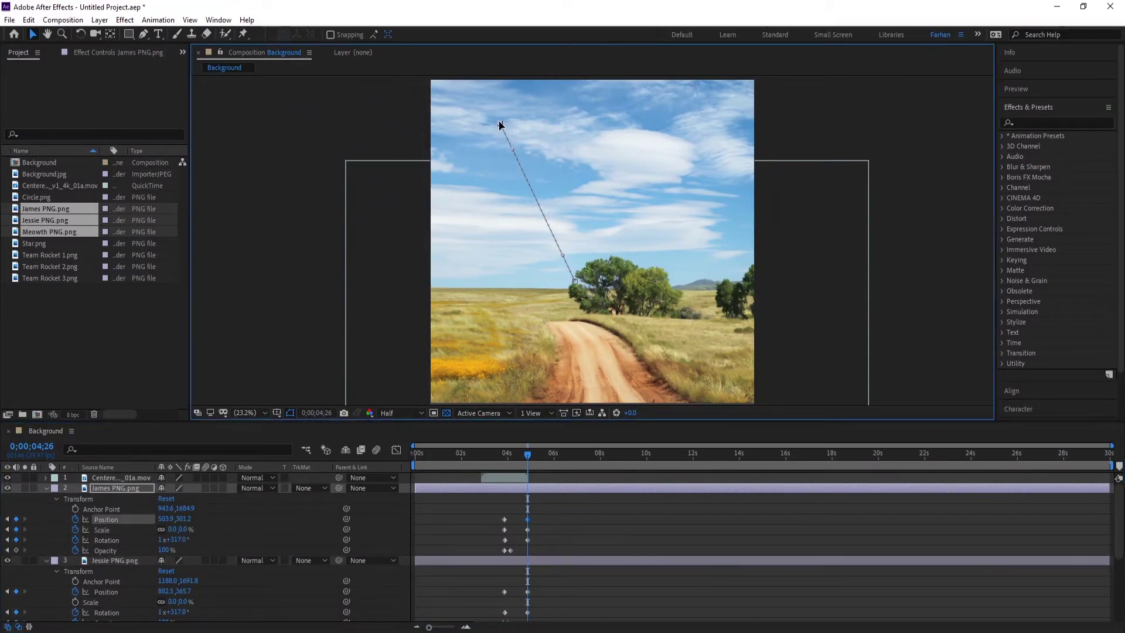
pyautogui.click(126, 560)
pyautogui.scroll(-1, 135, 570)
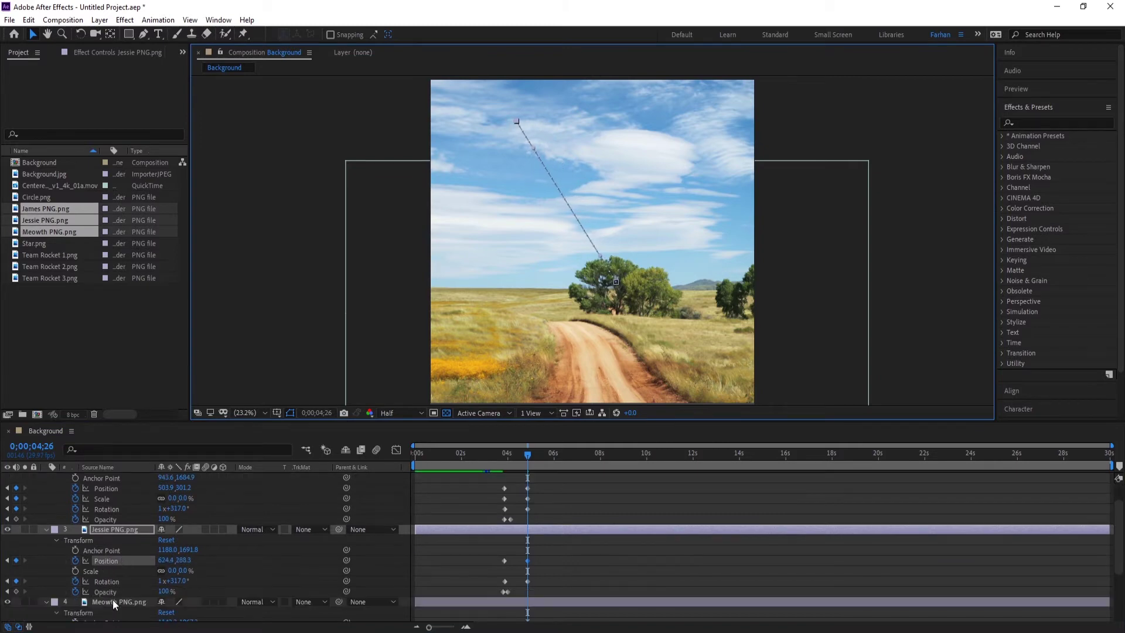
pyautogui.click(113, 600)
pyautogui.moveTo(575, 215); pyautogui.dragTo(511, 130)
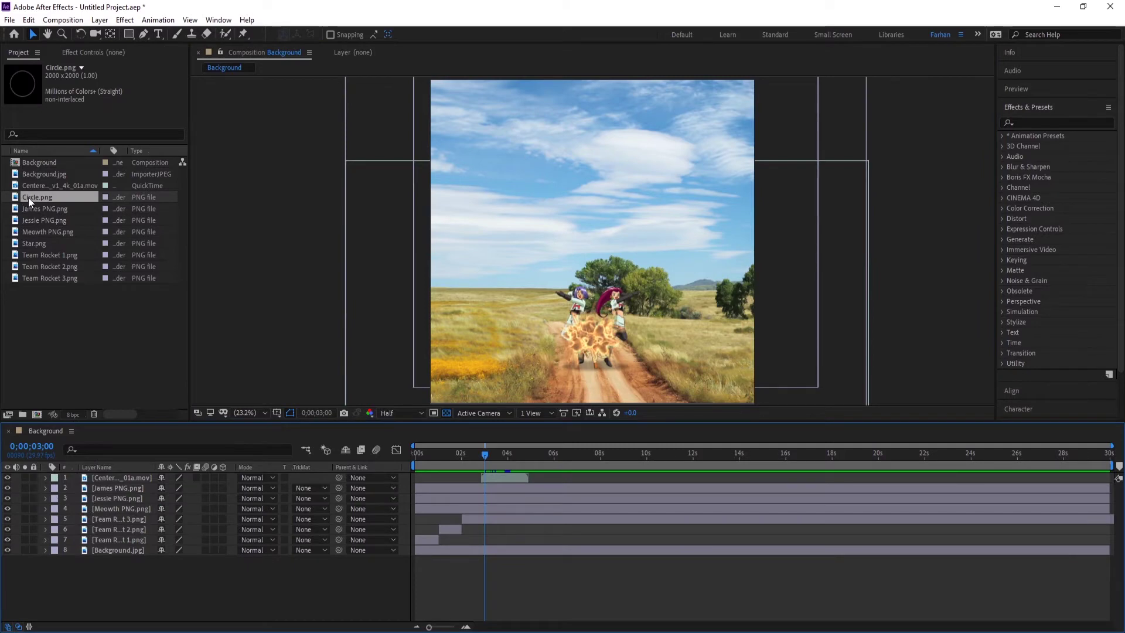
# Add Circle.png as the top layer, scale it to 6% at 3;00 and place it over the explosion's centre
pyautogui.moveTo(28, 198); pyautogui.dragTo(124, 474)
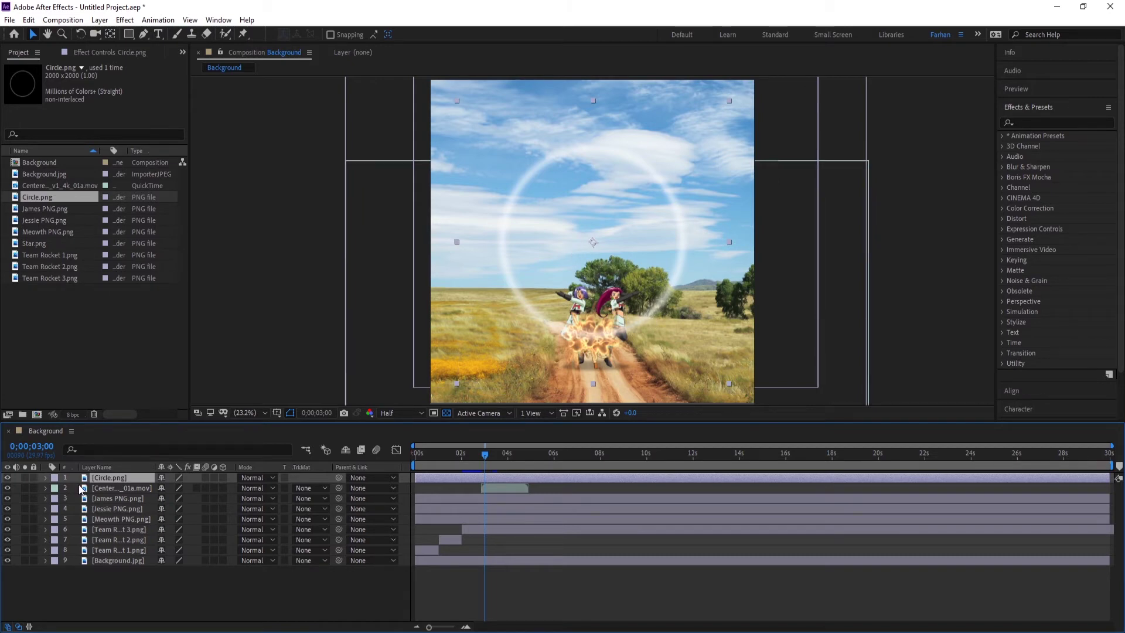
pyautogui.click(45, 477)
pyautogui.moveTo(174, 519); pyautogui.dragTo(108, 518)
pyautogui.moveTo(593, 241); pyautogui.dragTo(590, 337)
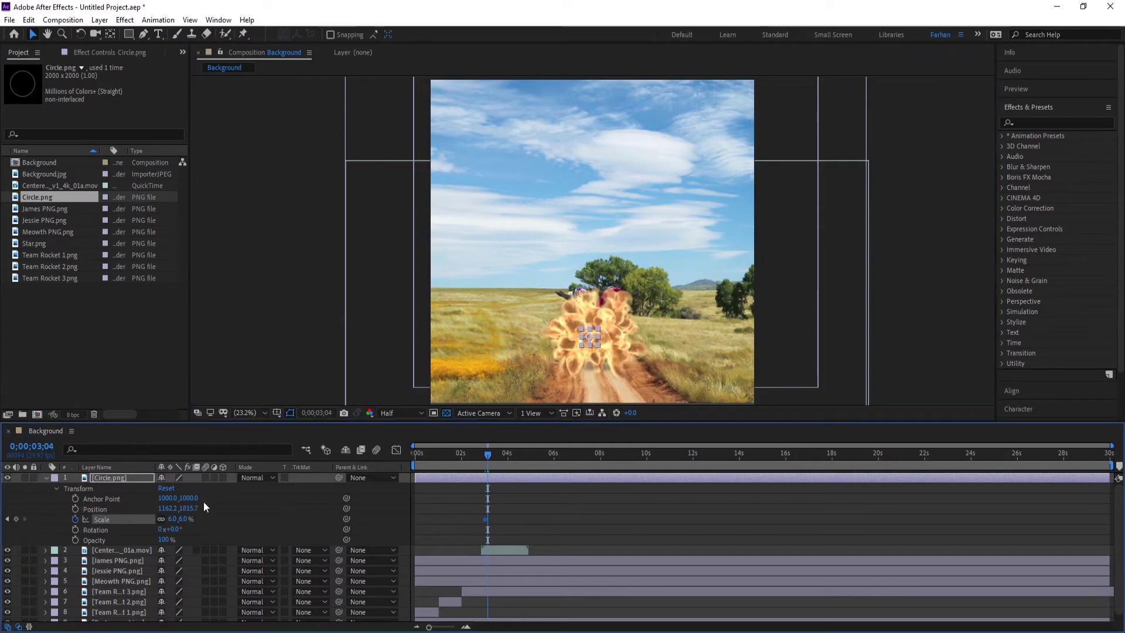
# Keyframe the circle's scale at 3;04 so the ring expands rapidly beyond the frame
pyautogui.moveTo(184, 520); pyautogui.dragTo(387, 512)
pyautogui.click(483, 457)
pyautogui.press('pagedown')
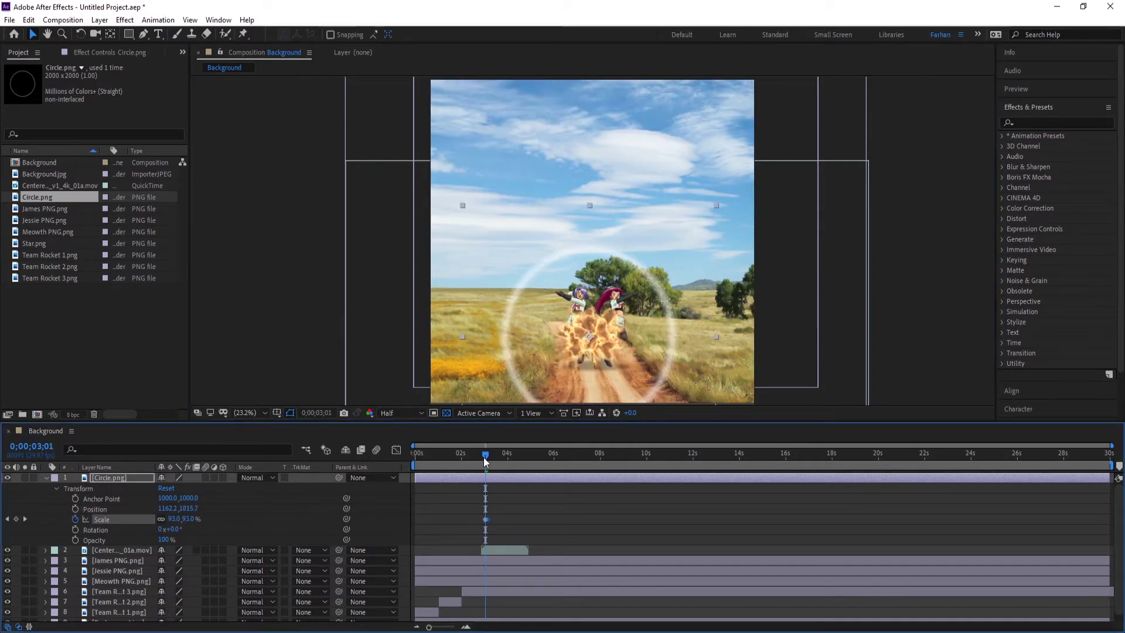
# Set the circle layer's blend mode to Soft Light and its opacity to 70%
pyautogui.click(256, 477)
pyautogui.click(305, 339)
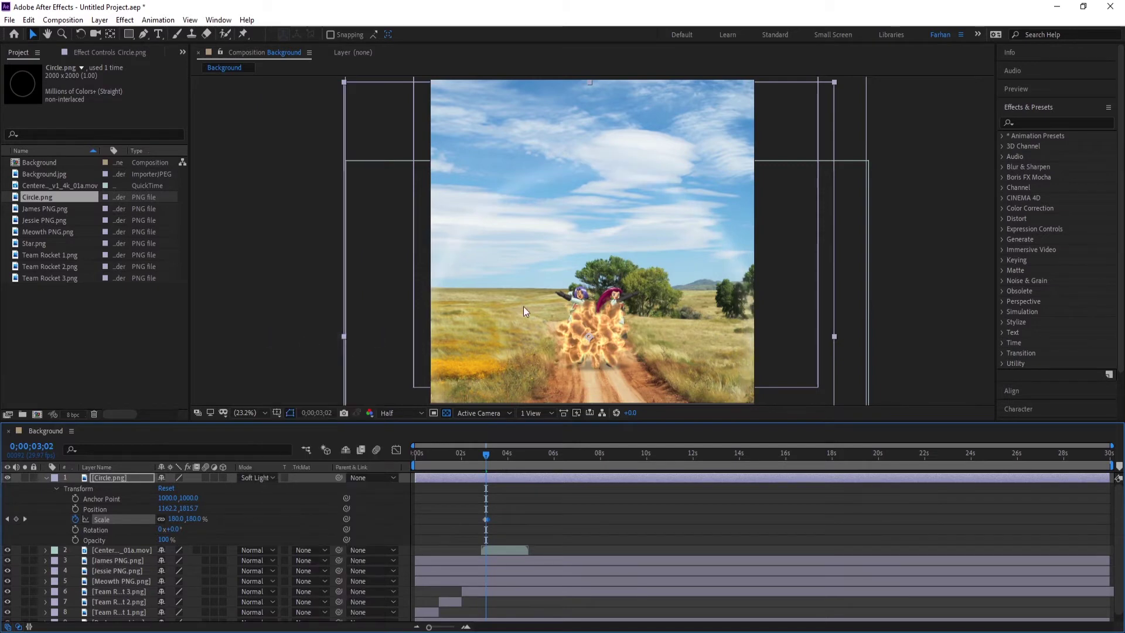
pyautogui.click(164, 540)
pyautogui.write('7')
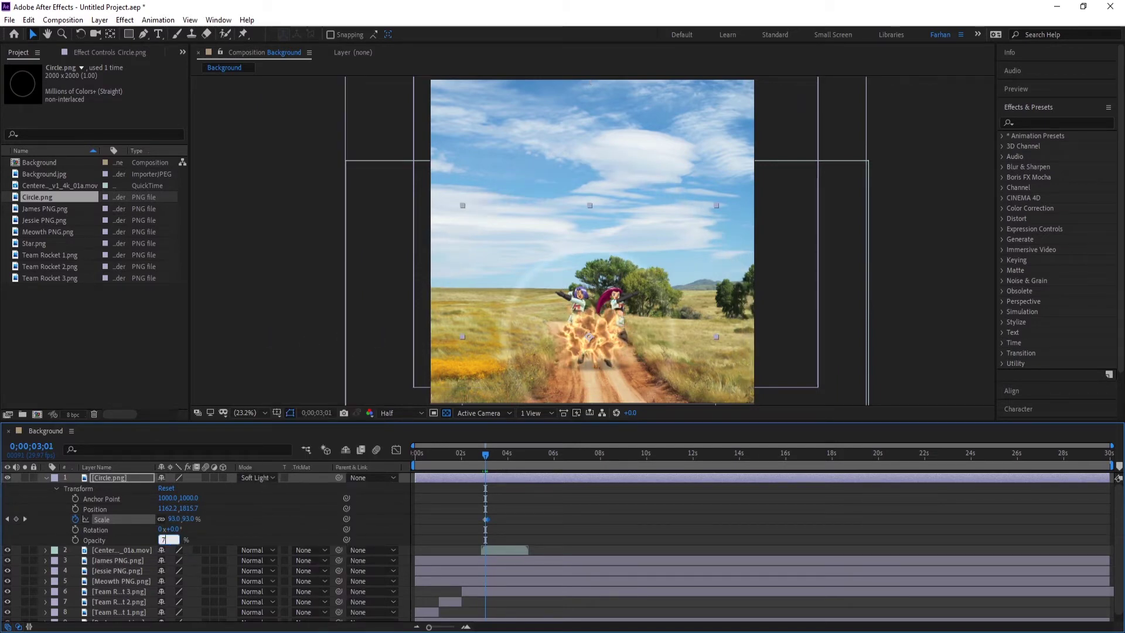
pyautogui.write('0')
pyautogui.press('Return')
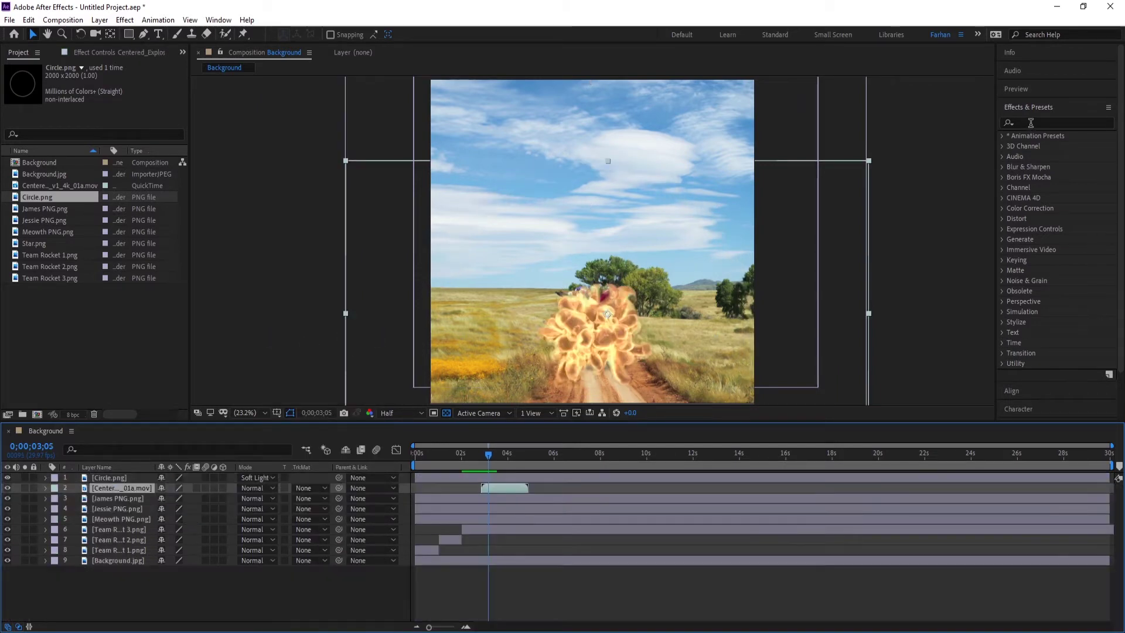
# Apply the Glow effect to the explosion layer with a threshold of 100% and a radius of 4
pyautogui.click(1030, 123)
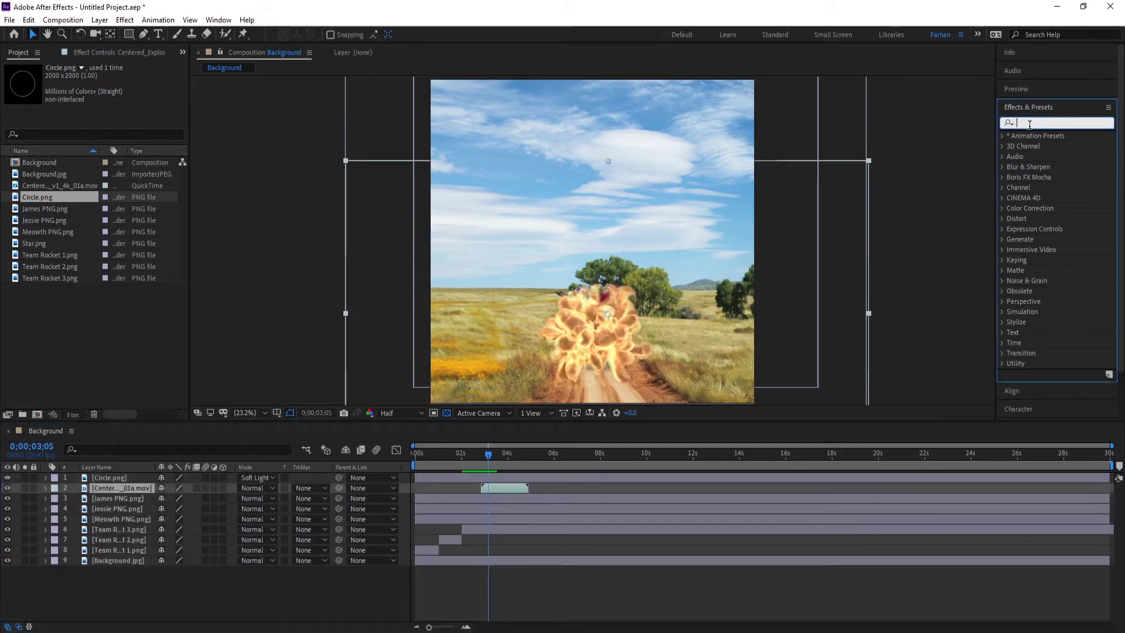
pyautogui.write('glow')
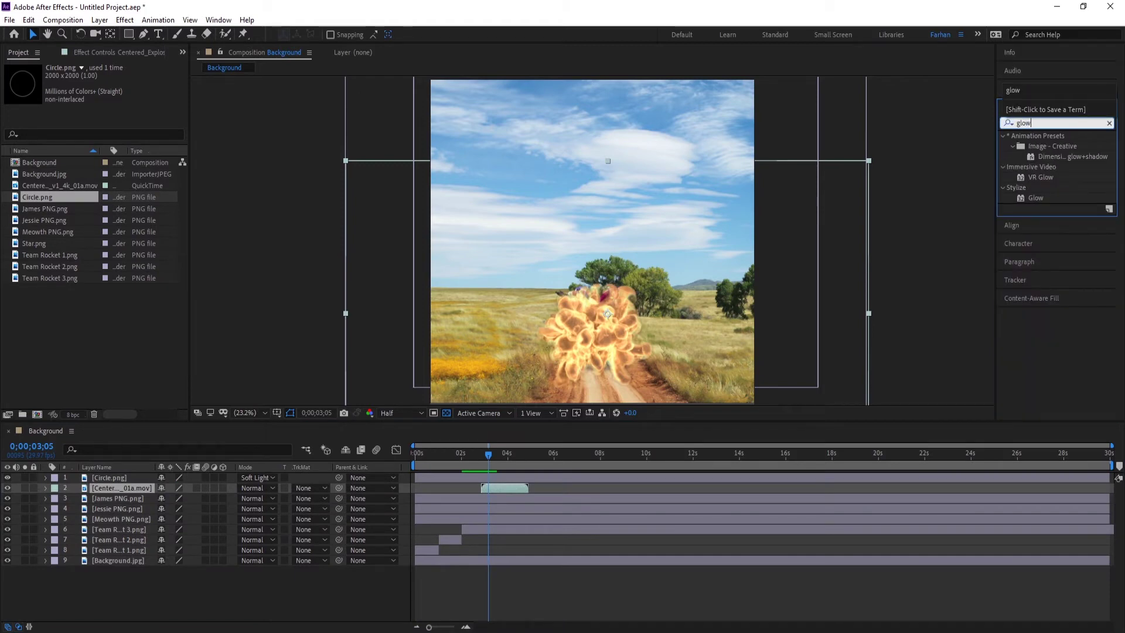
pyautogui.moveTo(1035, 198); pyautogui.dragTo(128, 488)
pyautogui.moveTo(91, 102); pyautogui.dragTo(153, 104)
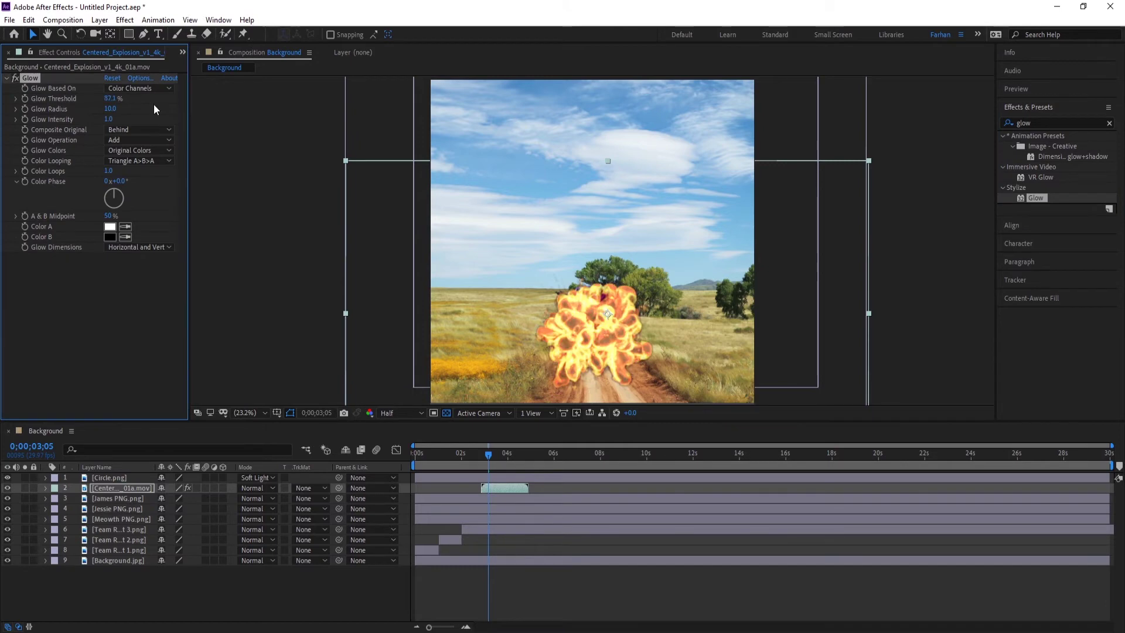
# Set the explosion glow's Color A to yellow and Color B to red, and preview the explosion
pyautogui.click(111, 227)
pyautogui.moveTo(563, 220); pyautogui.dragTo(372, 232)
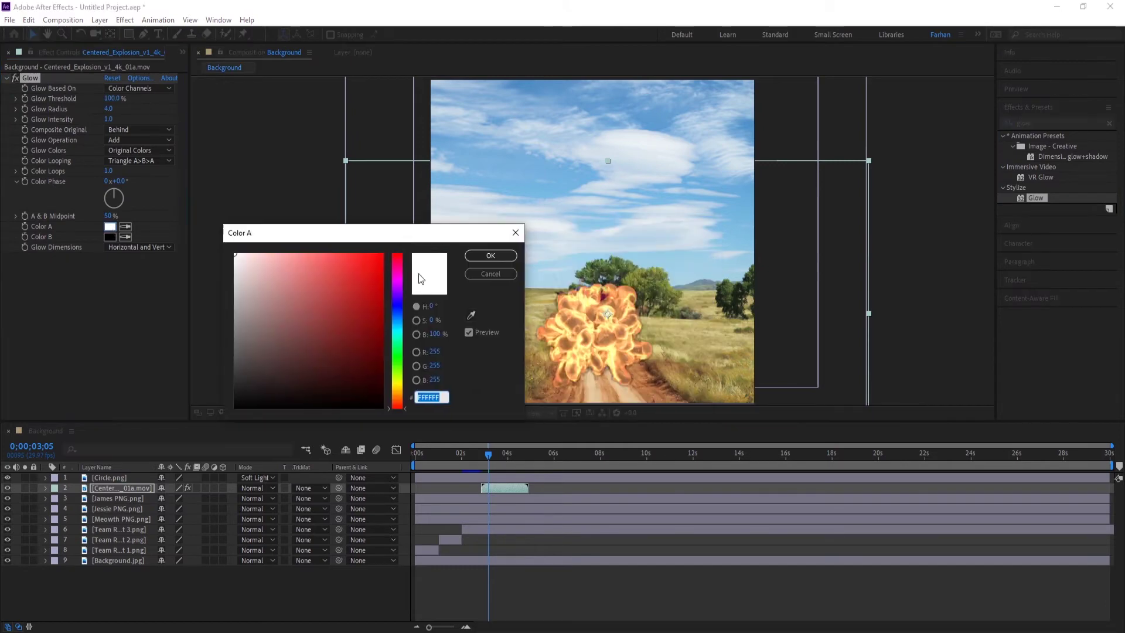
pyautogui.click(471, 315)
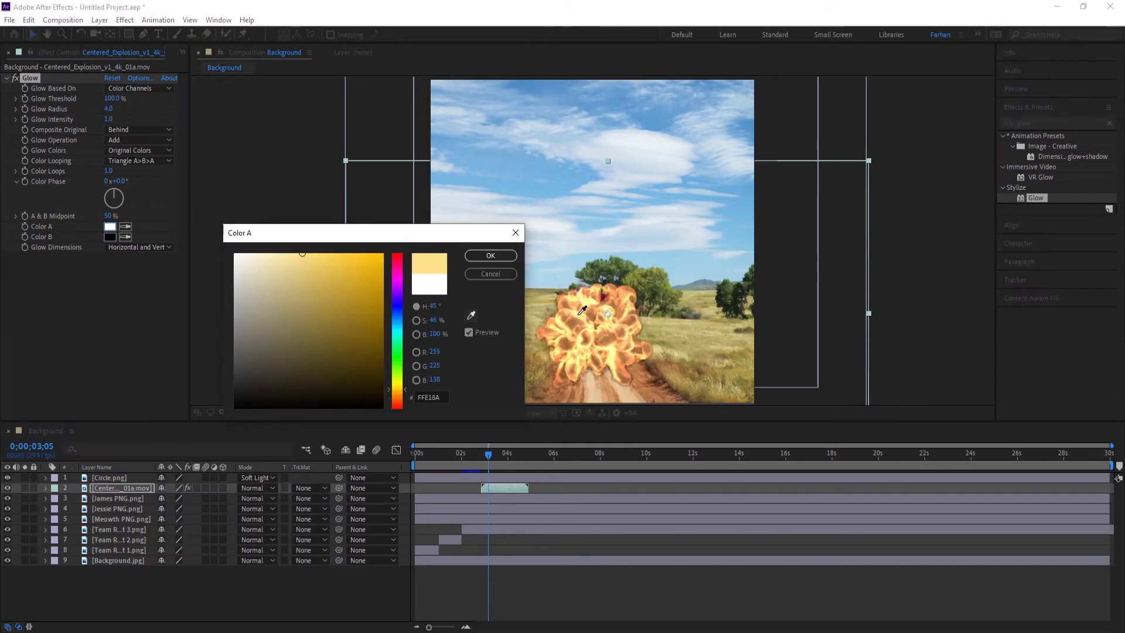
pyautogui.click(490, 256)
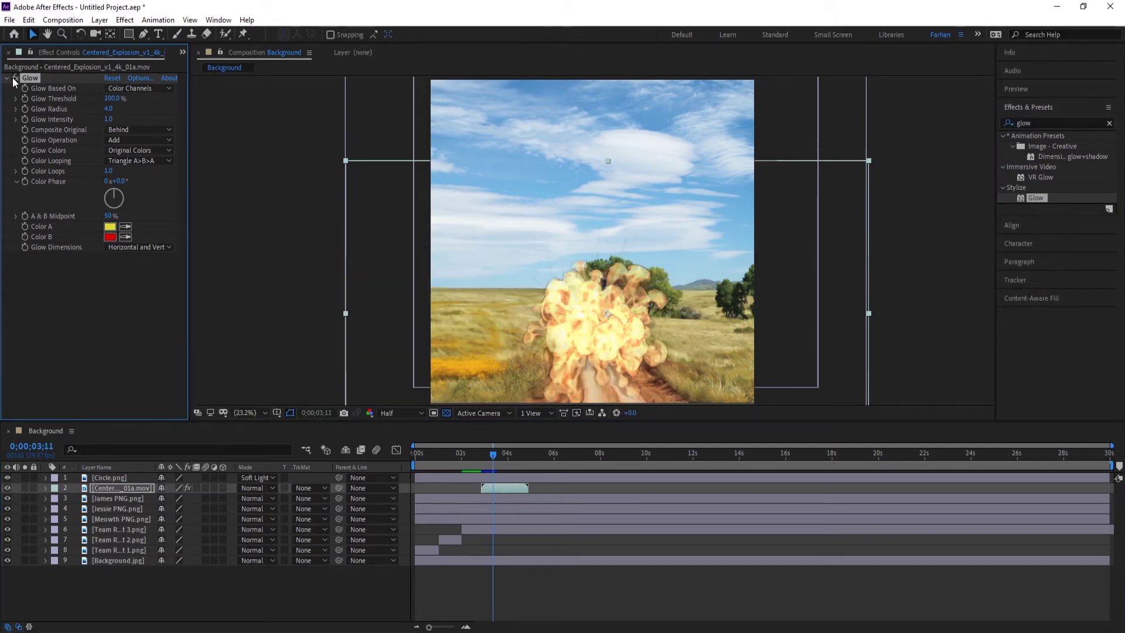
pyautogui.press('space')
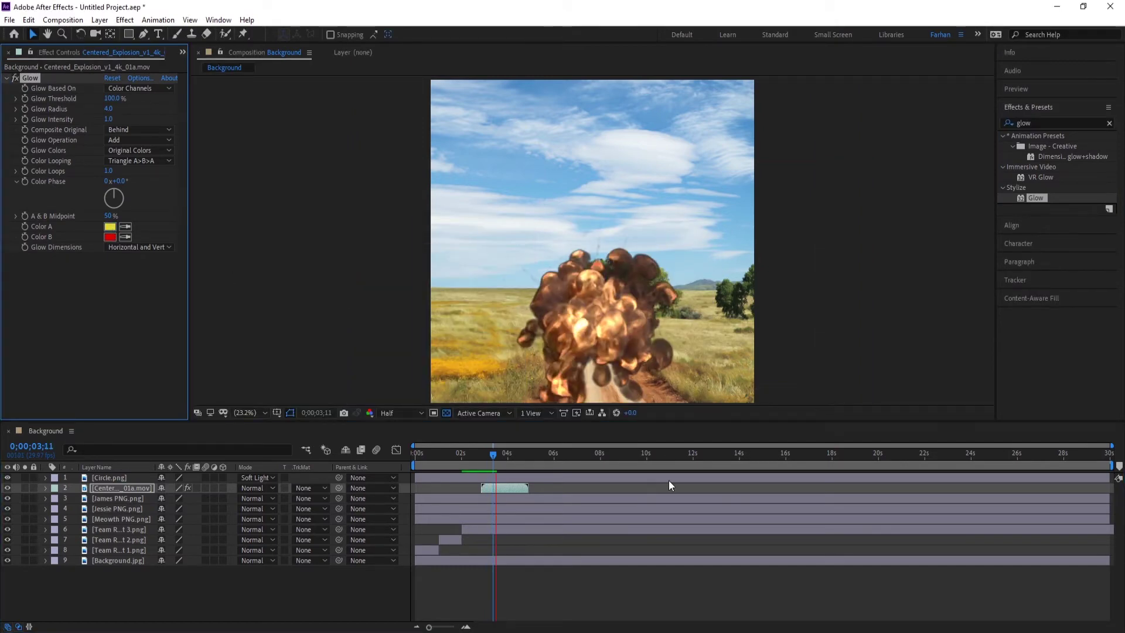
# Pre-compose all nine layers into Pre-comp 1, moving all attributes into the new composition
pyautogui.moveTo(507, 453); pyautogui.dragTo(474, 453)
pyautogui.click(120, 560)
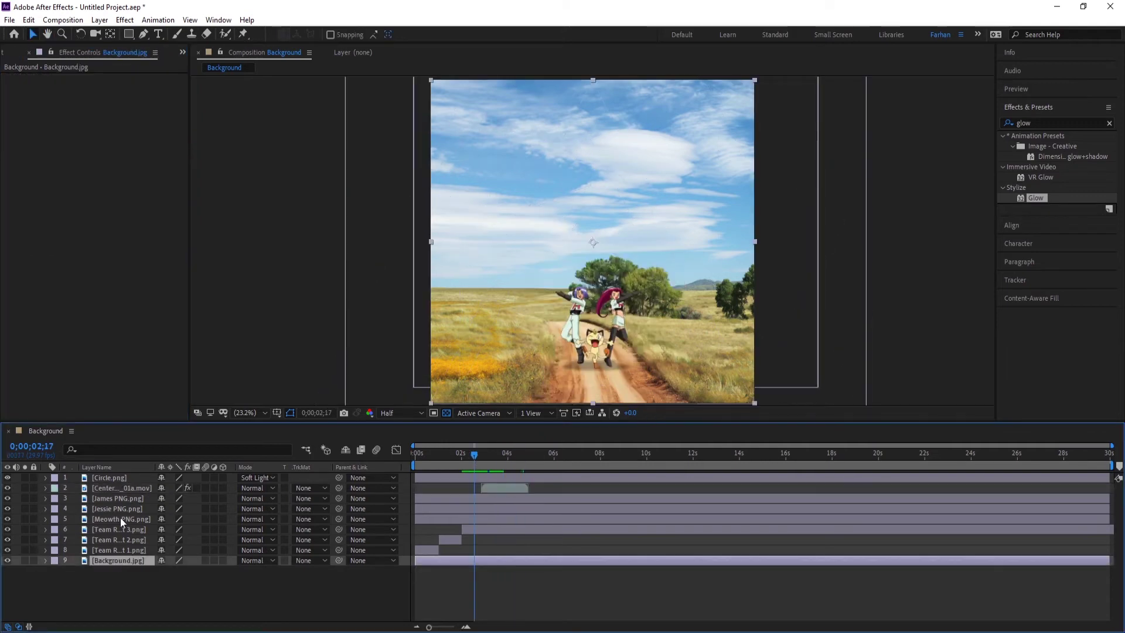
pyautogui.keyDown('shift'); pyautogui.click(119, 478); pyautogui.keyUp('shift')
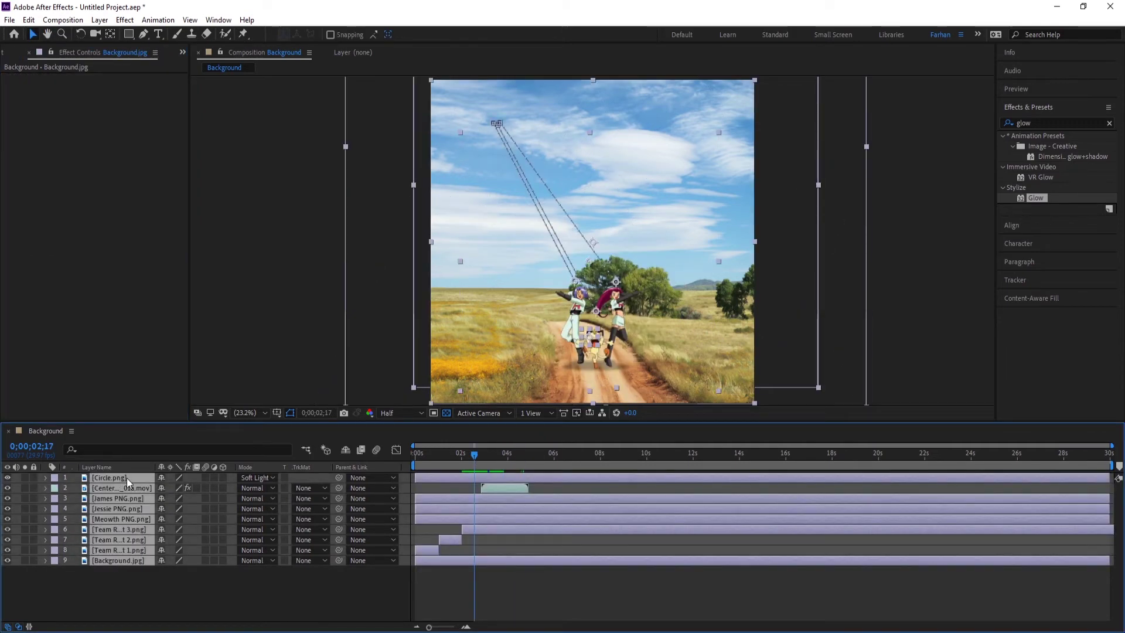
pyautogui.rightClick(126, 477)
pyautogui.click(136, 424)
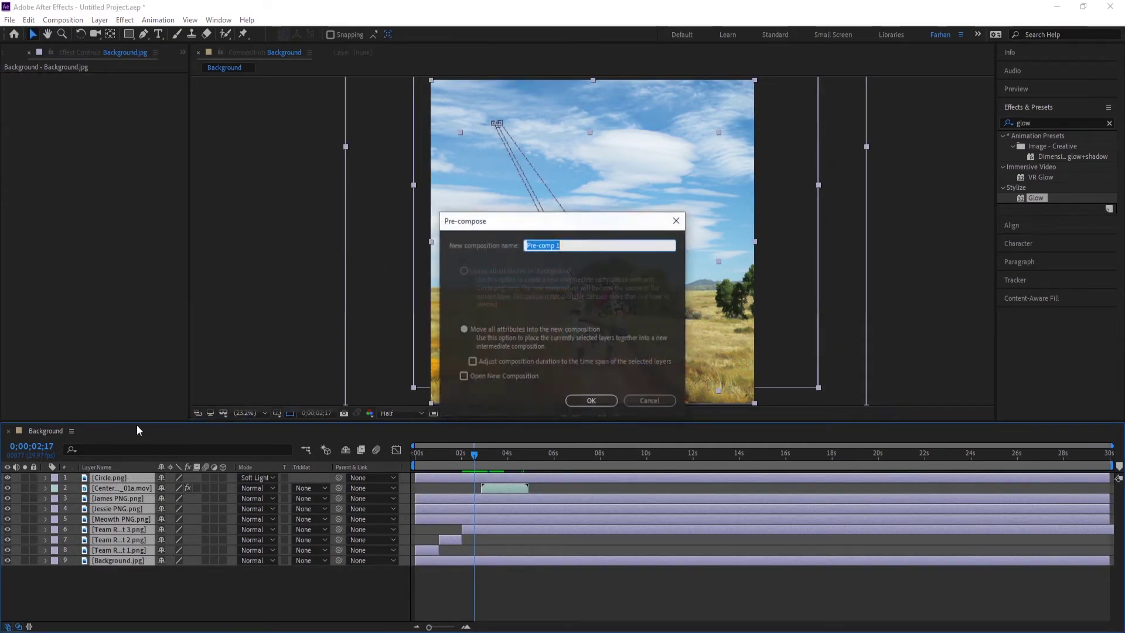
pyautogui.click(584, 401)
# Create a white solid at the full composition size above Pre-comp 1 and hide it
pyautogui.rightClick(86, 514)
pyautogui.moveTo(117, 377)
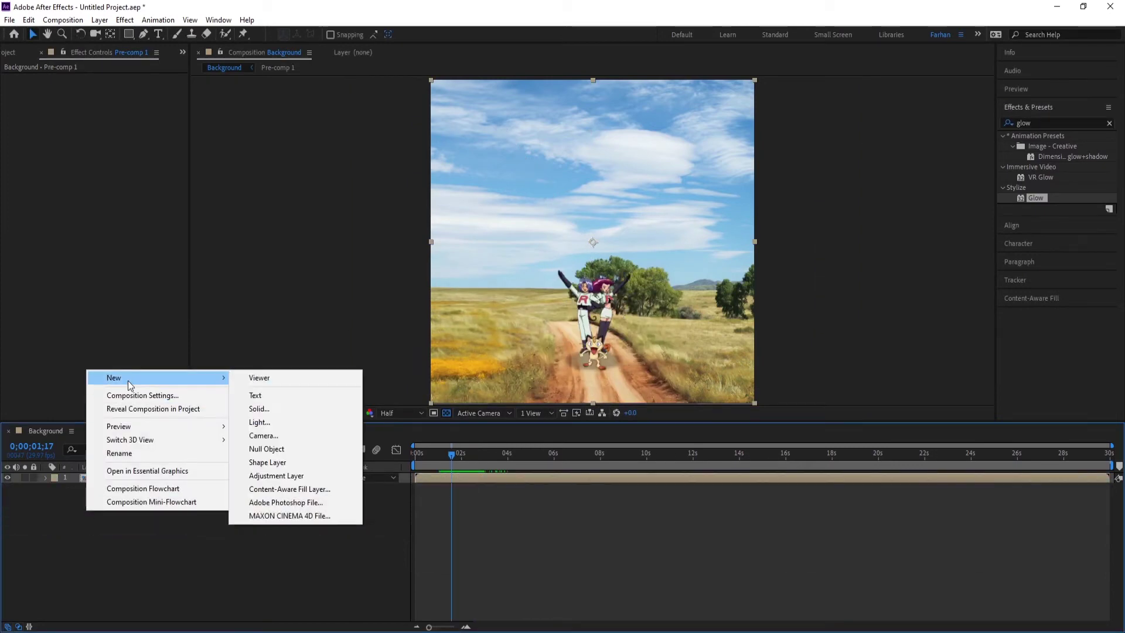
pyautogui.click(287, 409)
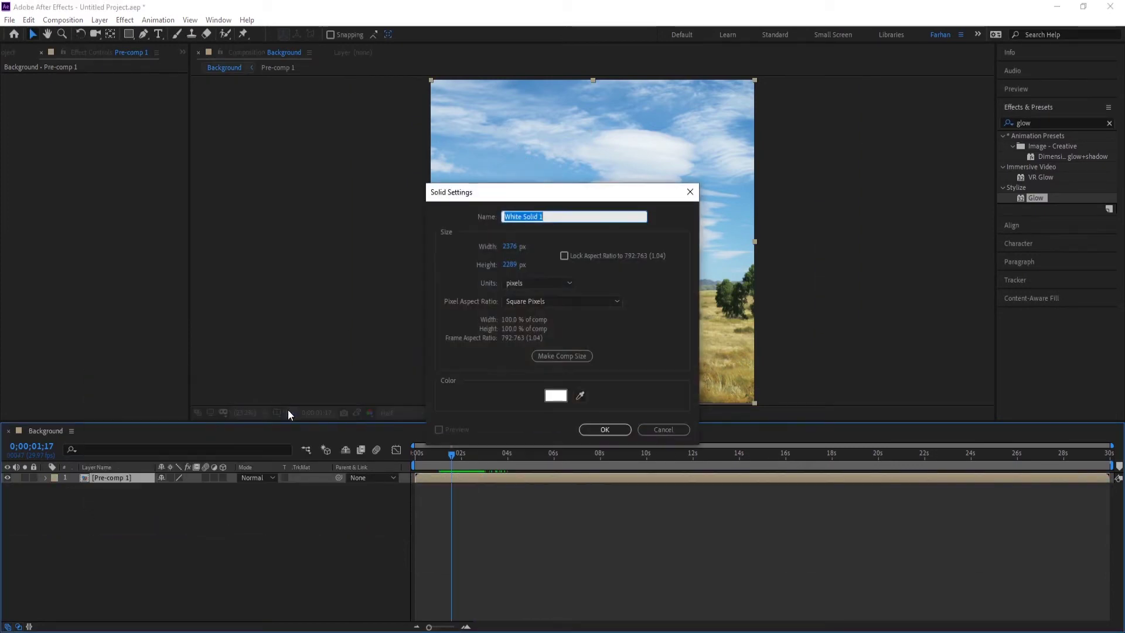
pyautogui.click(603, 427)
pyautogui.click(8, 478)
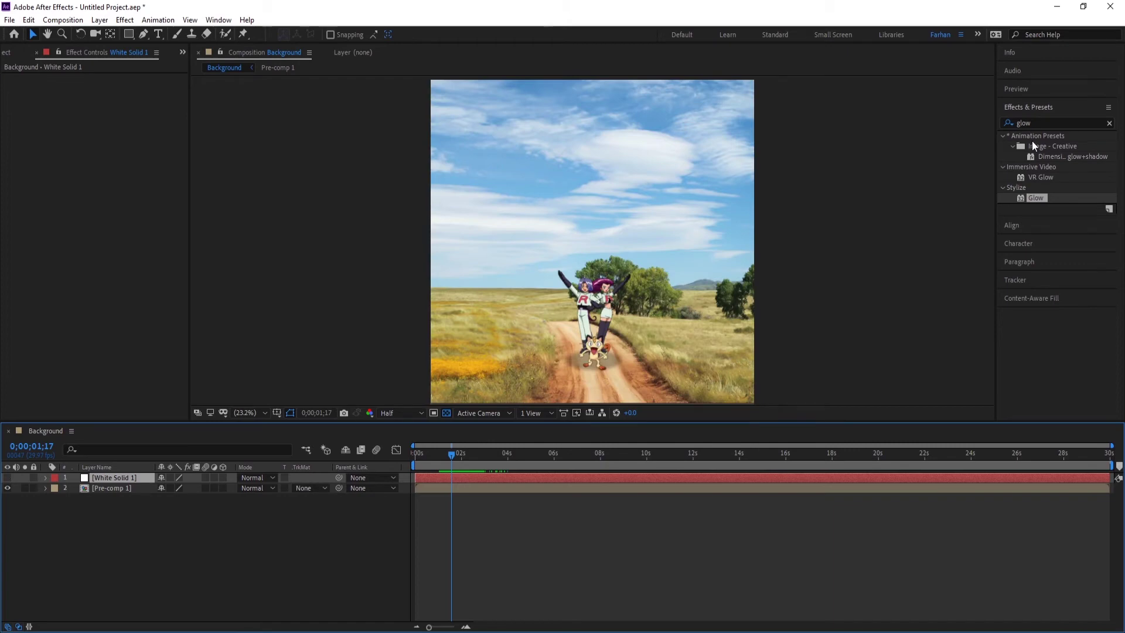
# Apply the Slider Control effect to the White Solid 1 layer
pyautogui.click(1032, 123)
pyautogui.write('slider')
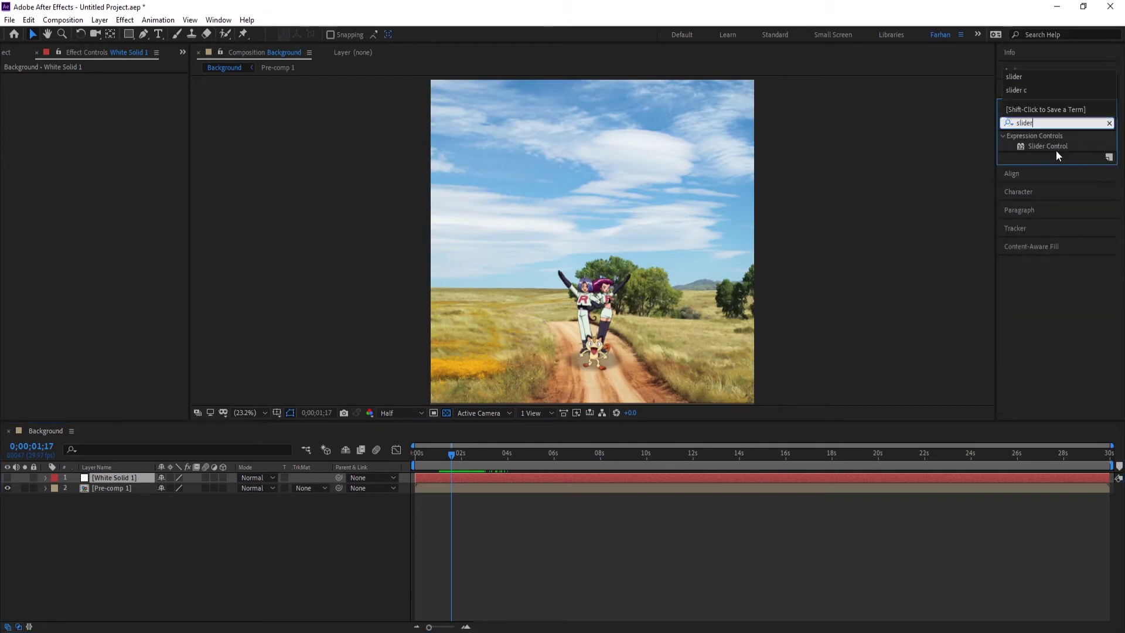
pyautogui.moveTo(1052, 147); pyautogui.dragTo(128, 484)
pyautogui.moveTo(128, 482); pyautogui.dragTo(125, 478)
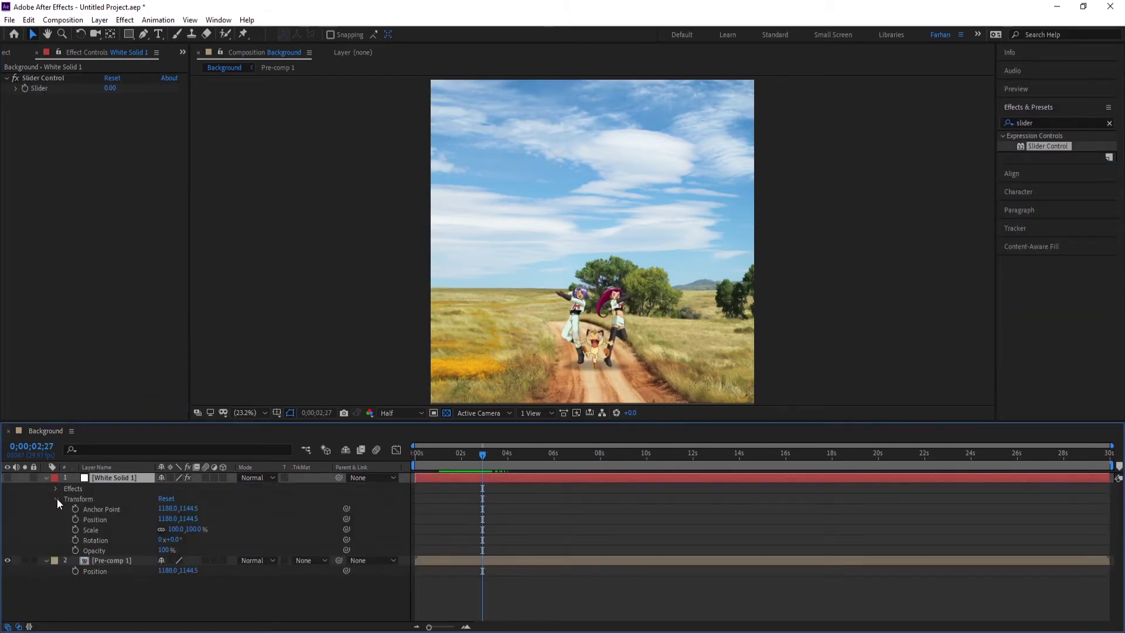
# Add a wiggle expression to Pre-comp 1's position with frequency 20 and the amplitude linked to the white solid's slider
pyautogui.click(57, 499)
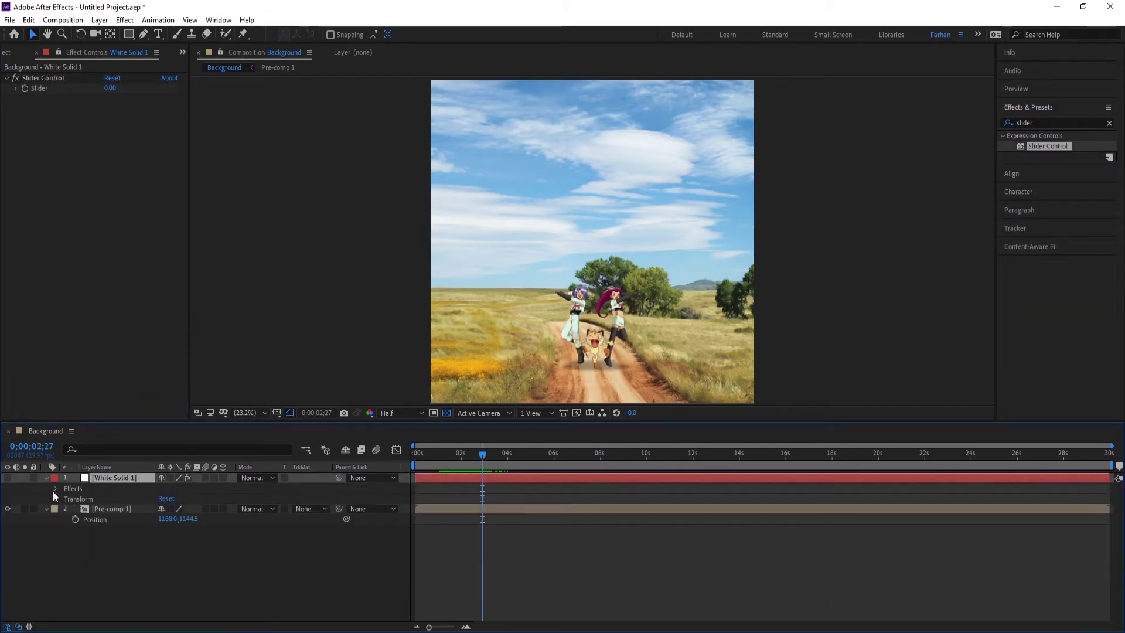
pyautogui.click(54, 490)
pyautogui.click(65, 499)
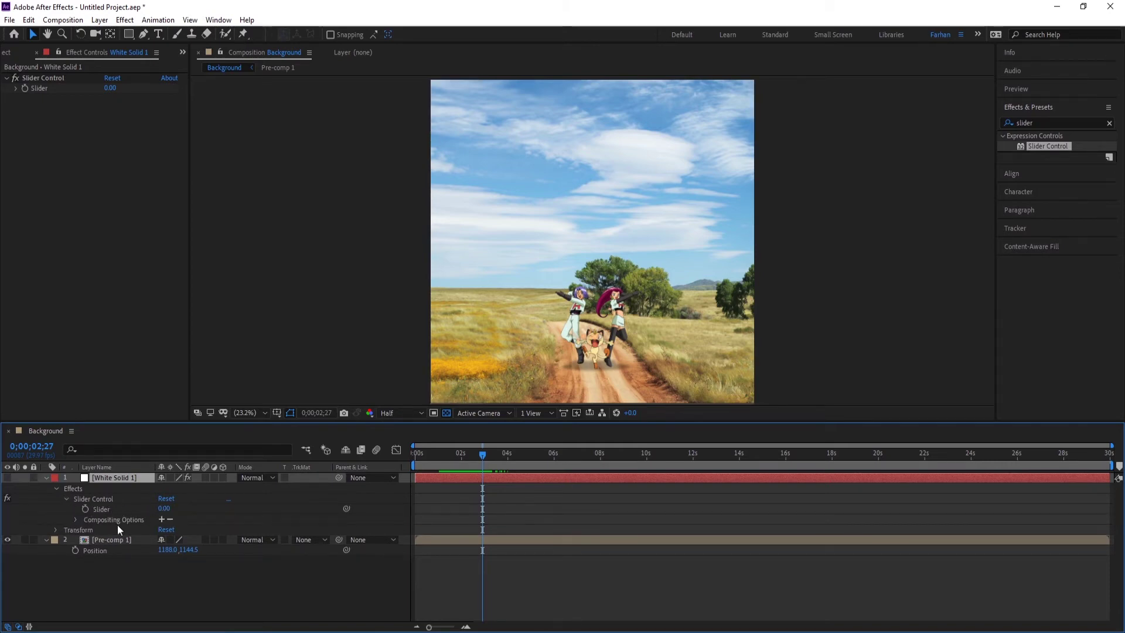
pyautogui.click(97, 551)
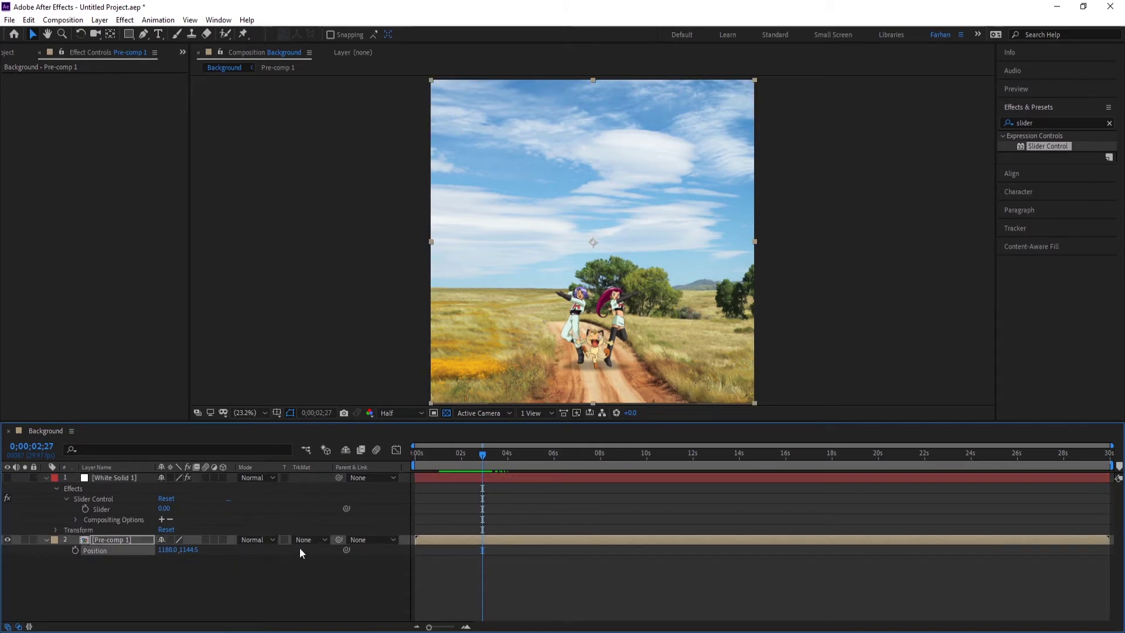
pyautogui.keyDown('alt'); pyautogui.click(75, 550); pyautogui.keyUp('alt')
pyautogui.write('wigg')
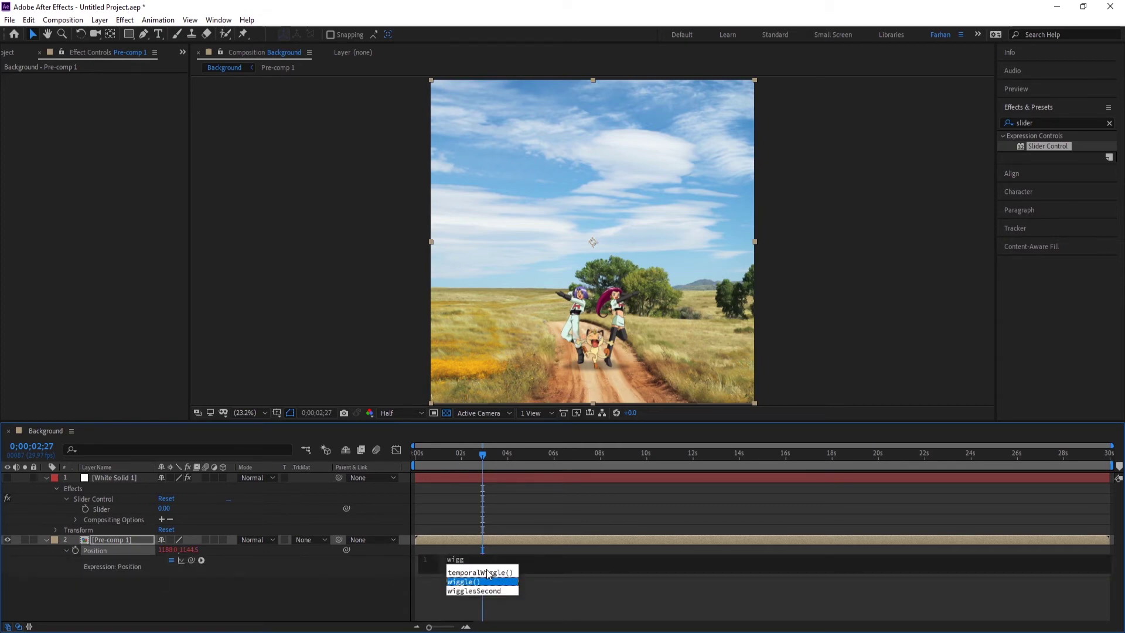
pyautogui.press('Return')
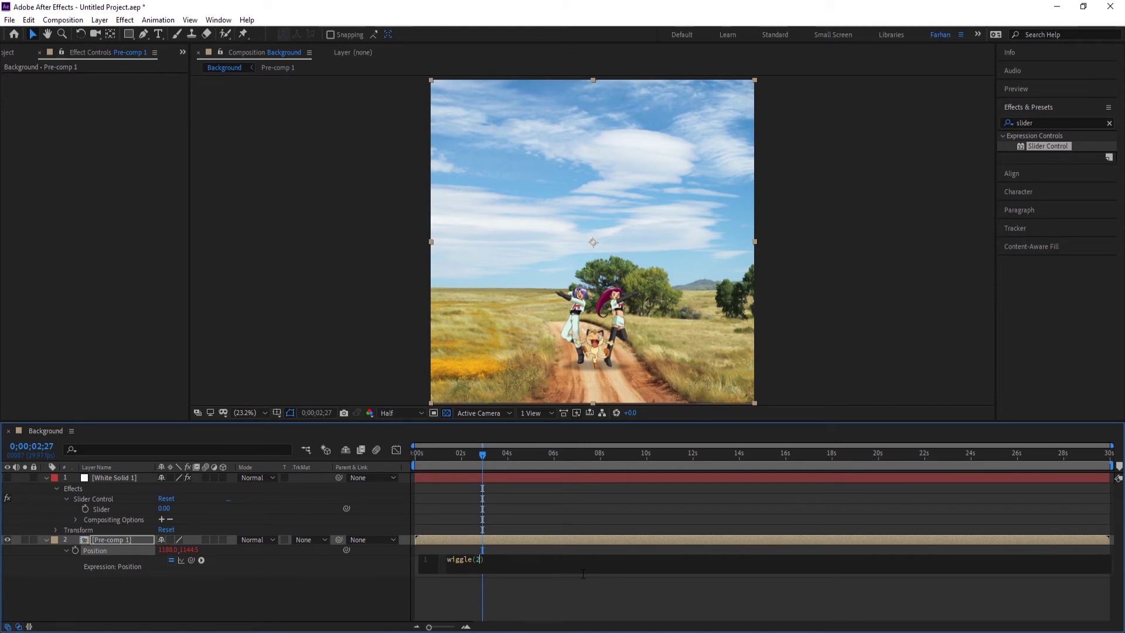
pyautogui.write('20,')
pyautogui.moveTo(191, 561); pyautogui.dragTo(107, 509)
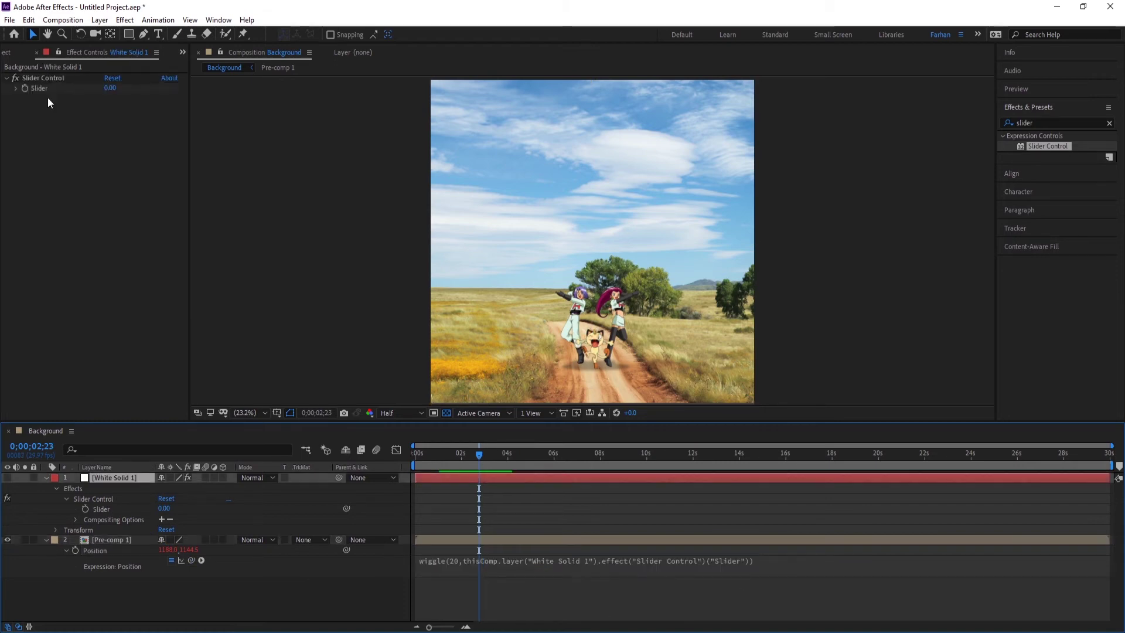
# Keyframe the slider from 0 at 2;23 to 15 at 2;28, hold 15 until 3;12 and return it to 0 shortly after
pyautogui.click(25, 88)
pyautogui.moveTo(479, 455); pyautogui.dragTo(483, 453)
pyautogui.moveTo(110, 88); pyautogui.dragTo(120, 88)
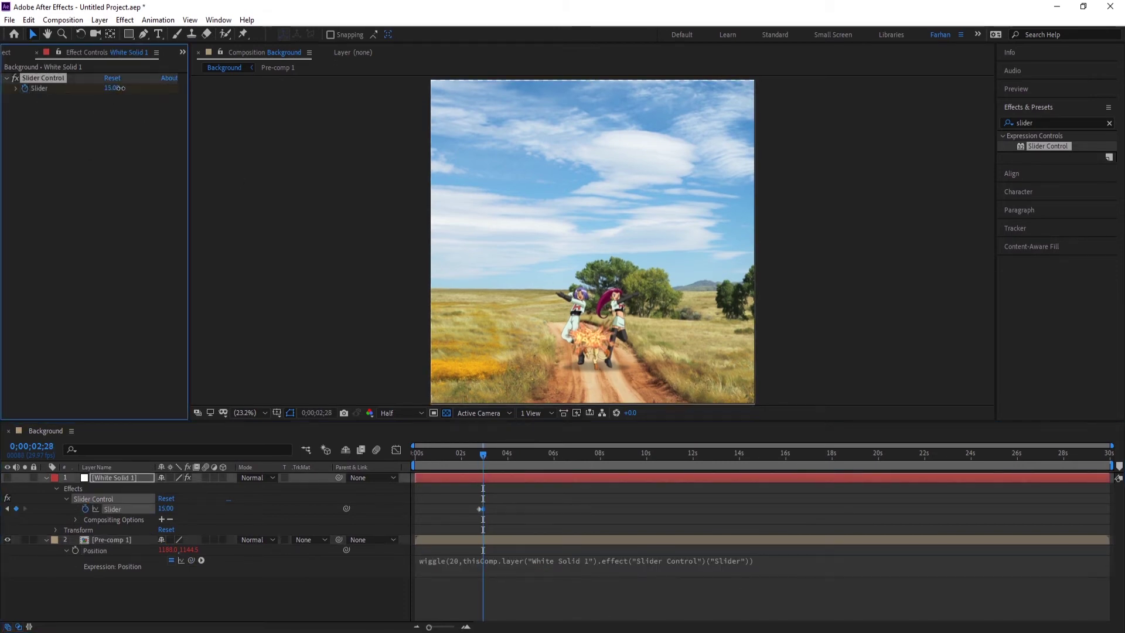
pyautogui.moveTo(484, 453); pyautogui.dragTo(493, 450)
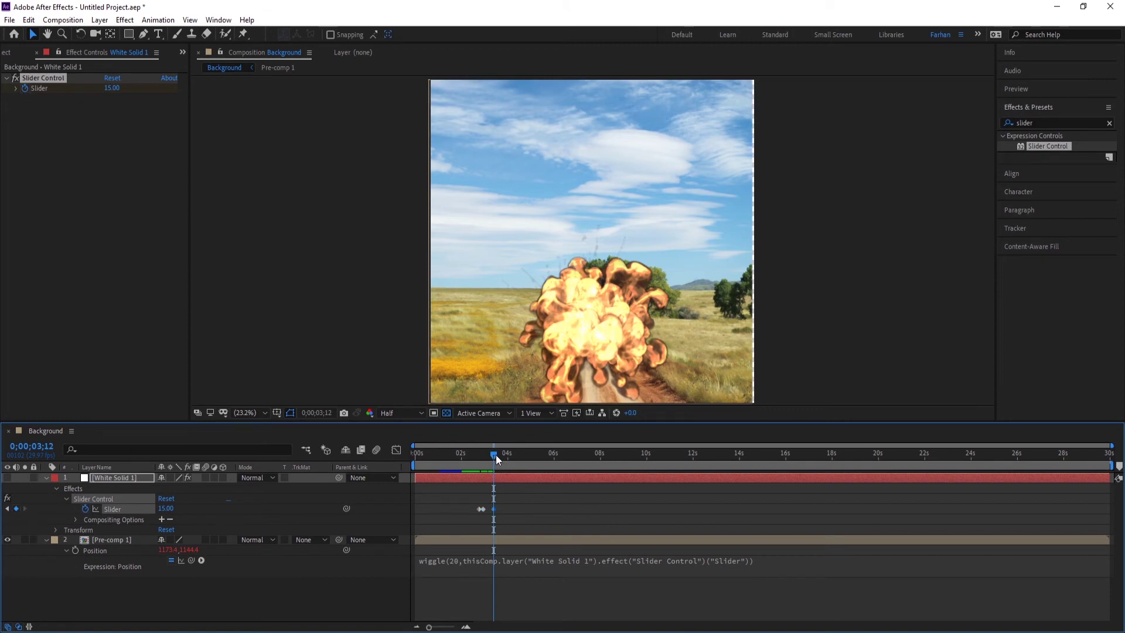
pyautogui.moveTo(496, 455)
pyautogui.mouseDown()
pyautogui.moveTo(452, 454)
pyautogui.moveTo(492, 454)
pyautogui.mouseUp()
pyautogui.click(111, 88)
pyautogui.write('0')
pyautogui.press('Return')
pyautogui.press('ctrl')
pyautogui.press('ctrl')
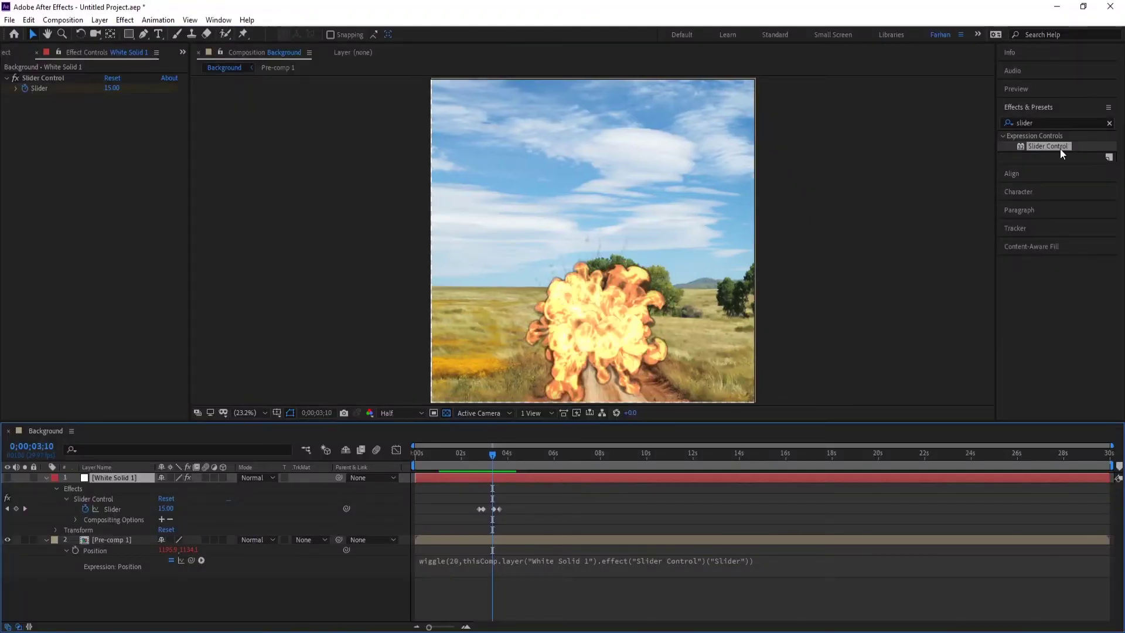
# Apply the Motion Tile effect to Pre-comp 1 and enlarge its output width to about 360 and its output height
pyautogui.click(1055, 122)
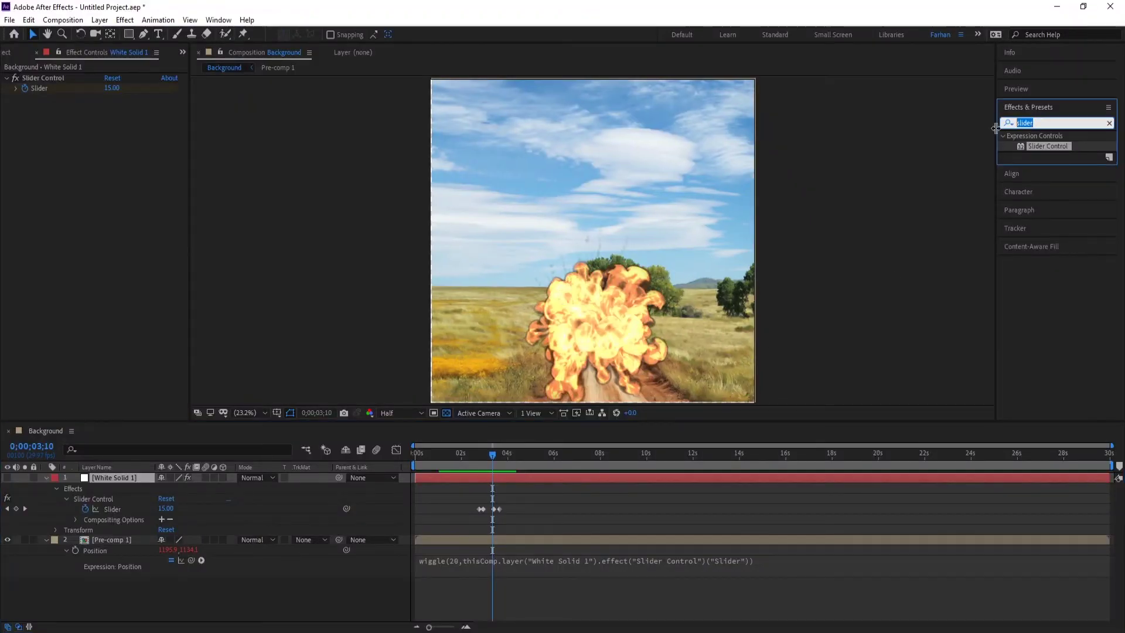
pyautogui.write('motion')
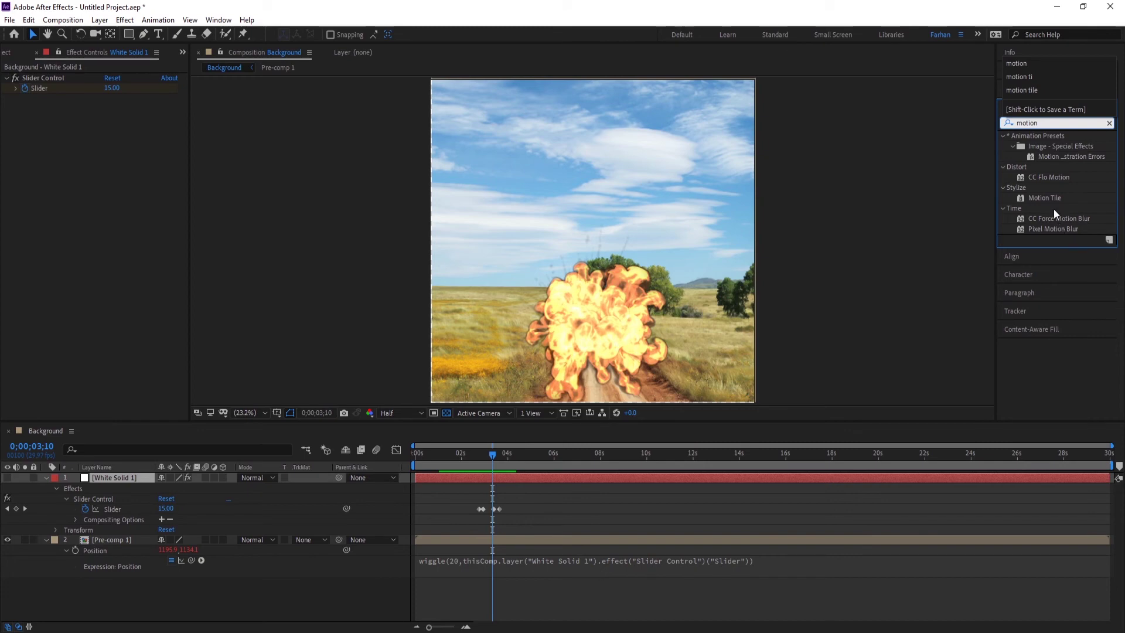
pyautogui.moveTo(1045, 199); pyautogui.dragTo(117, 538)
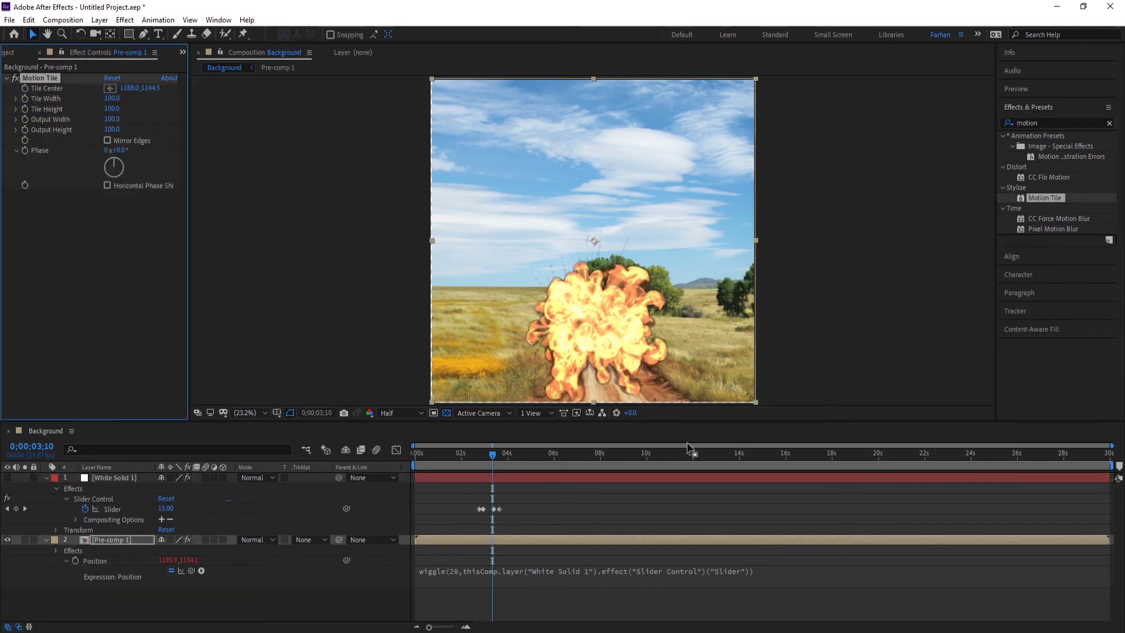
pyautogui.click(112, 120)
pyautogui.write('450')
pyautogui.press('Return')
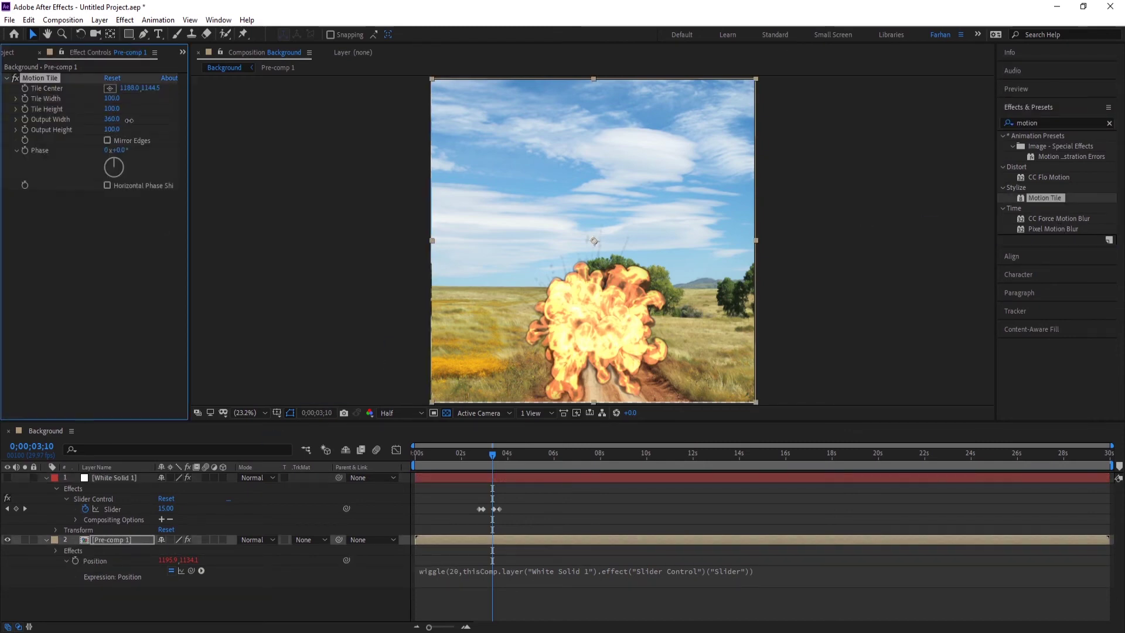
pyautogui.moveTo(119, 132); pyautogui.dragTo(130, 169)
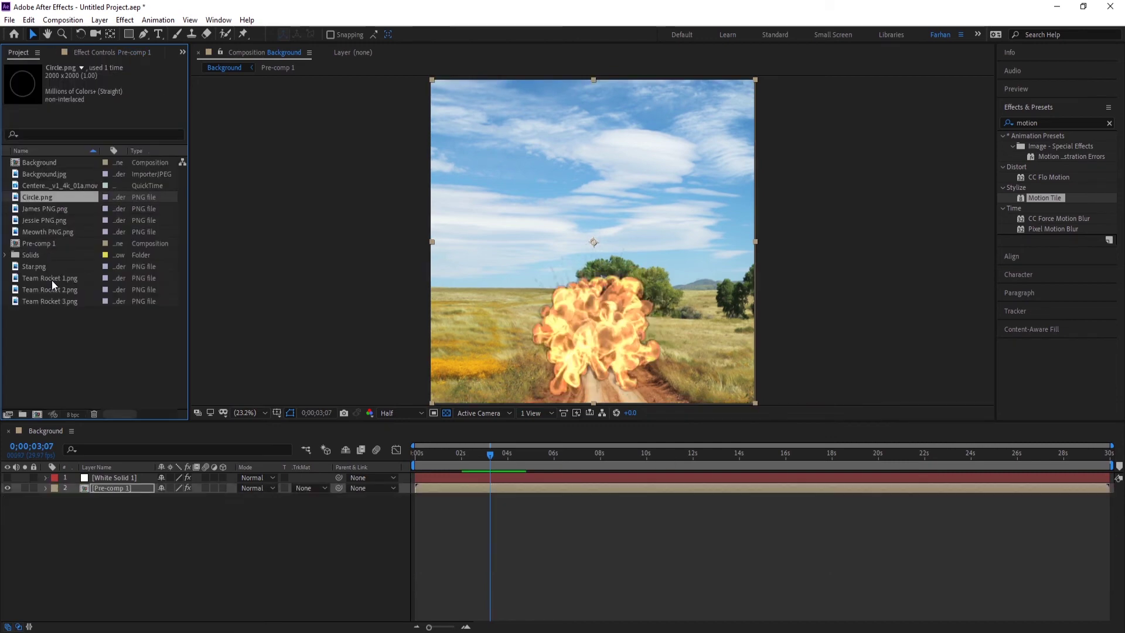
# Place Star.png directly above Pre-comp 1, position it in the upper-left part of the sky and scale it down to a small sparkle
pyautogui.moveTo(47, 267); pyautogui.dragTo(107, 482)
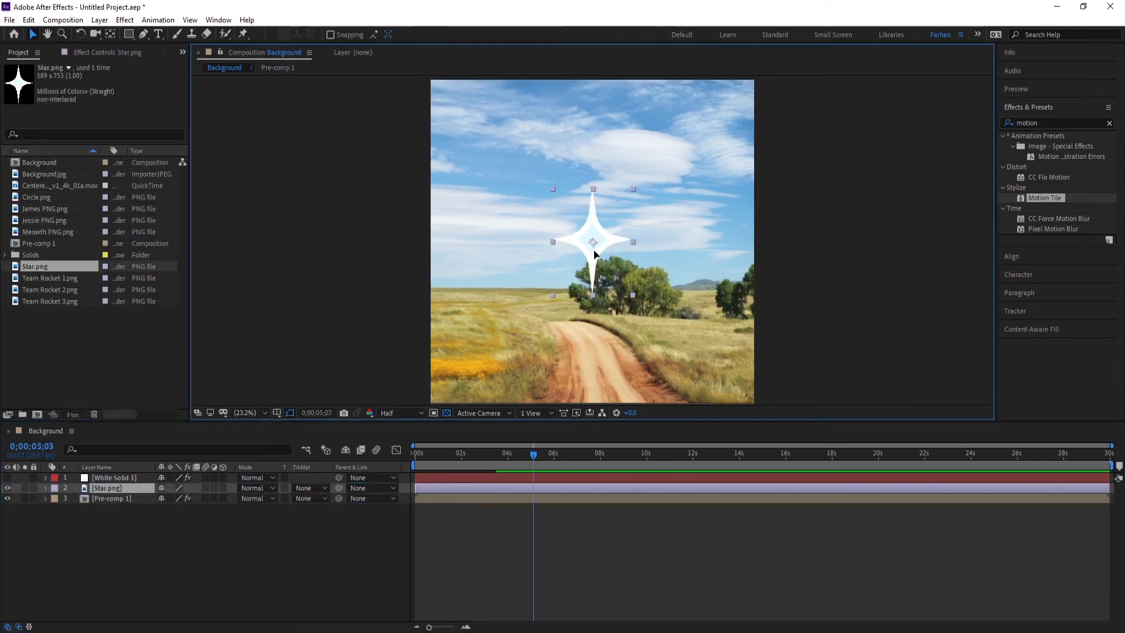
pyautogui.moveTo(595, 252); pyautogui.dragTo(504, 123)
pyautogui.press('s')
pyautogui.moveTo(175, 498); pyautogui.dragTo(123, 498)
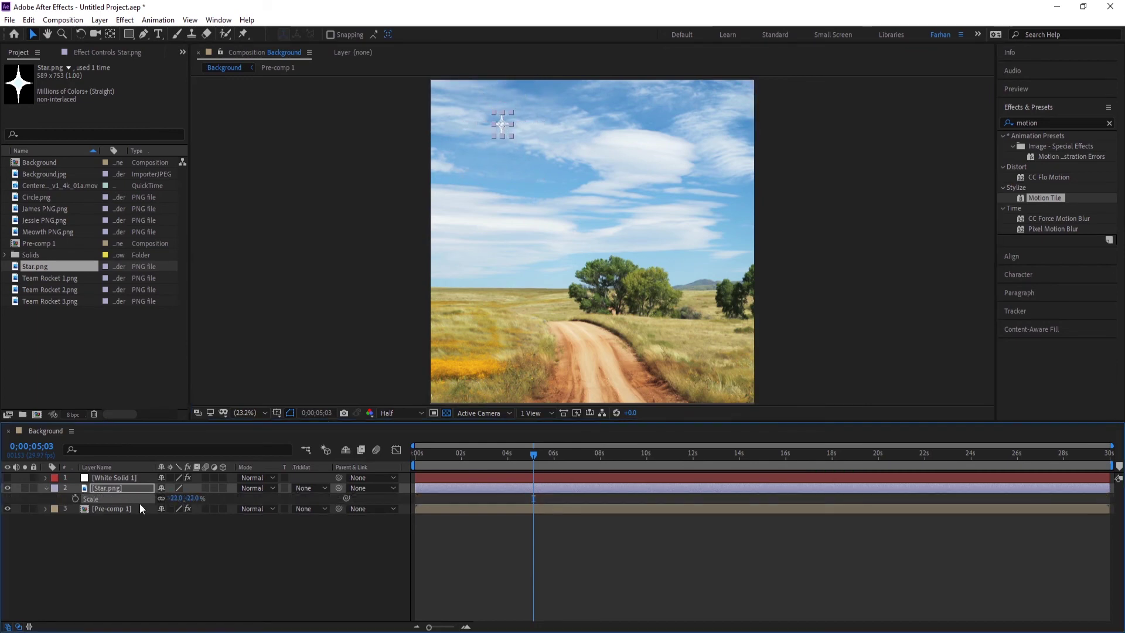
pyautogui.click(189, 500)
pyautogui.write('20')
pyautogui.press('Return')
pyautogui.press('space')
pyautogui.press('space')
pyautogui.moveTo(192, 499); pyautogui.dragTo(204, 499)
# Start the star's opacity animation with a keyframe at 5;17 and go to 5;23 for the next keyframe
pyautogui.press('t')
pyautogui.click(540, 454)
pyautogui.moveTo(541, 455); pyautogui.dragTo(545, 454)
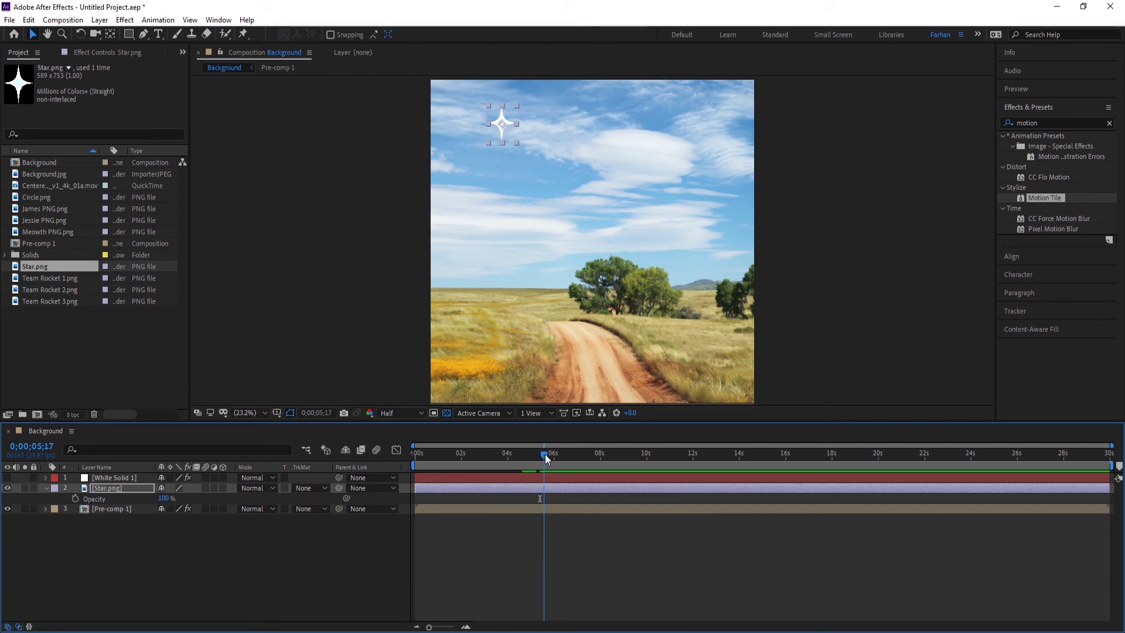
pyautogui.click(75, 499)
pyautogui.click(548, 456)
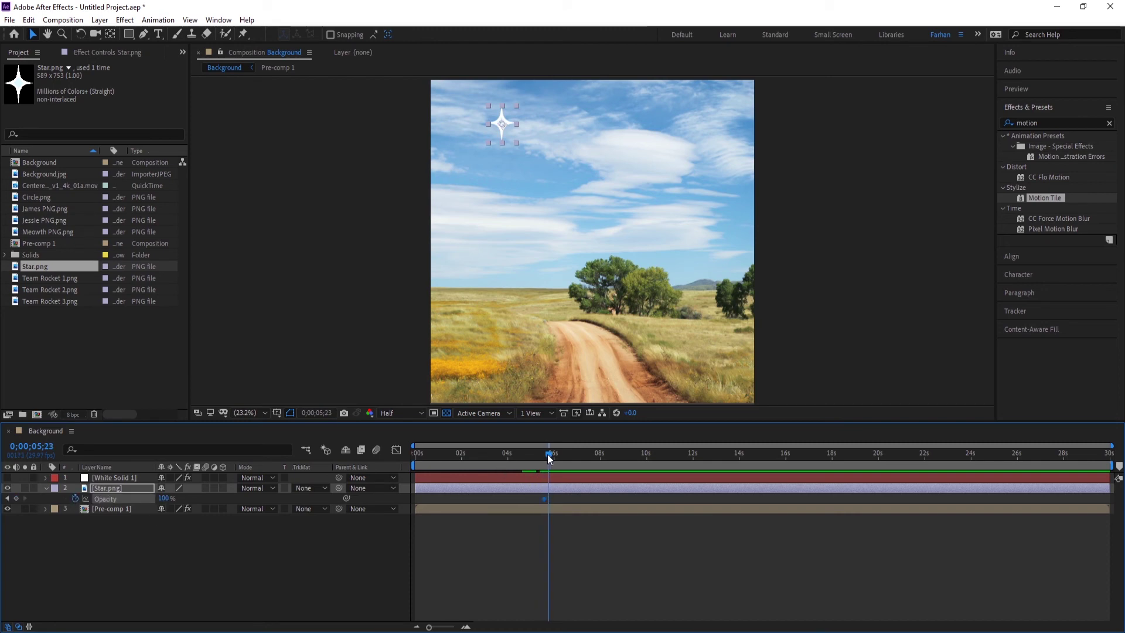